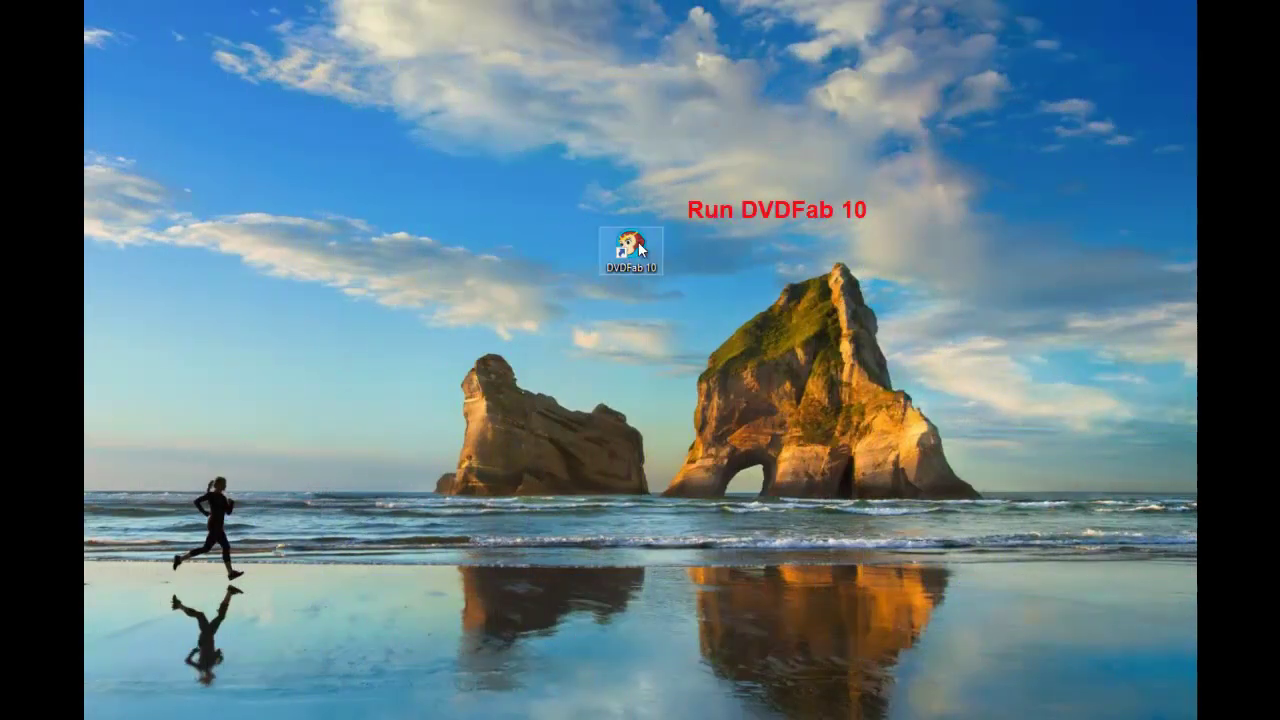
# Launch DVDFab 10 and set the Copy mode to Main Movie after briefly trying 'to DVD'
pyautogui.doubleClick(638, 240)
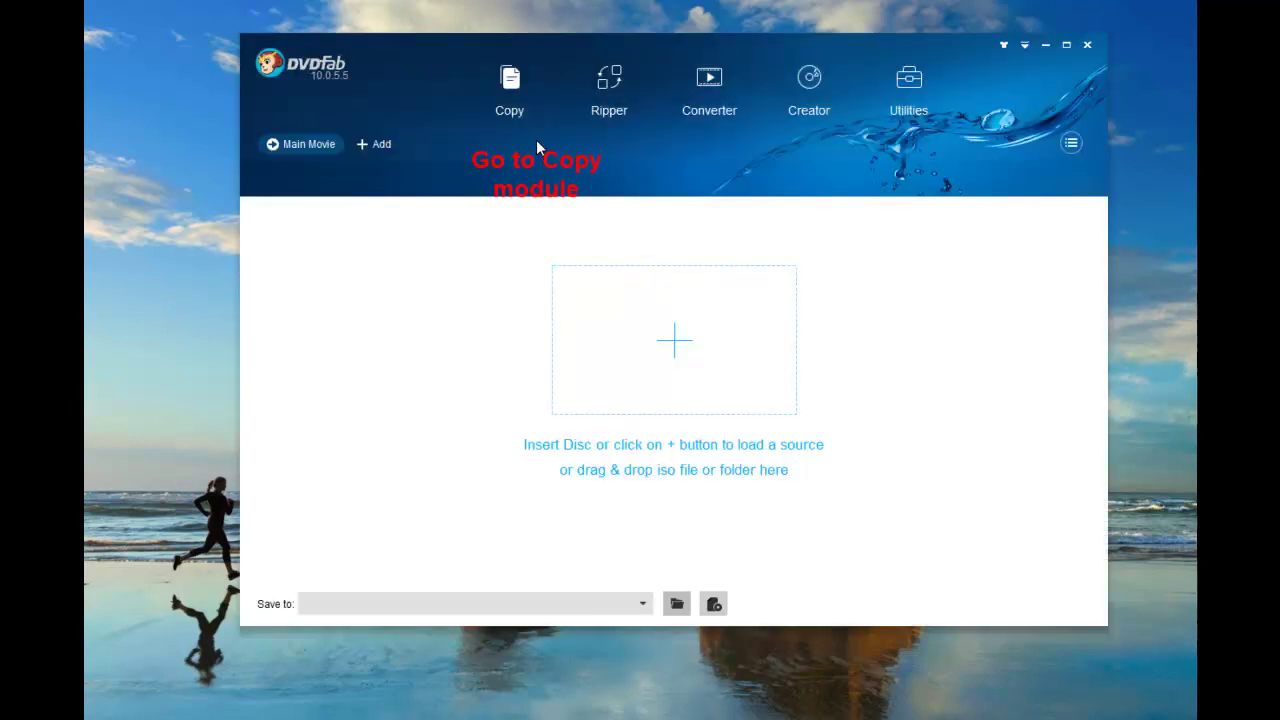
pyautogui.click(300, 144)
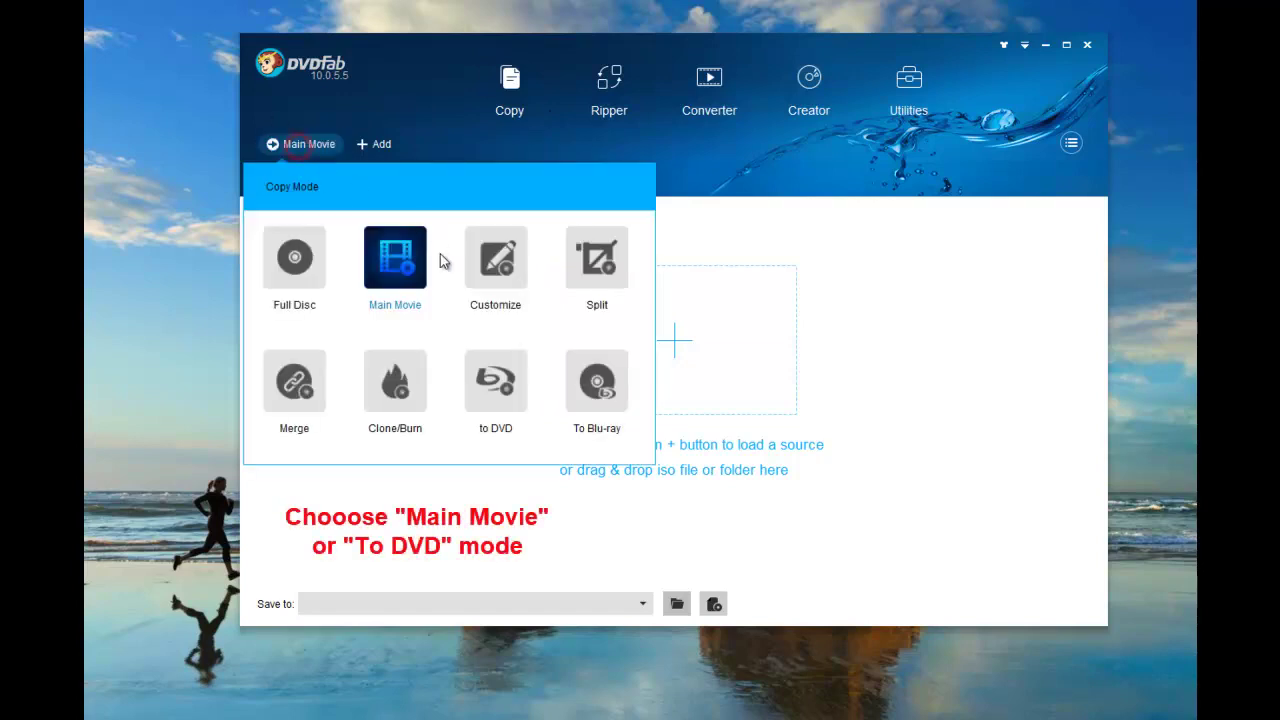
pyautogui.click(518, 405)
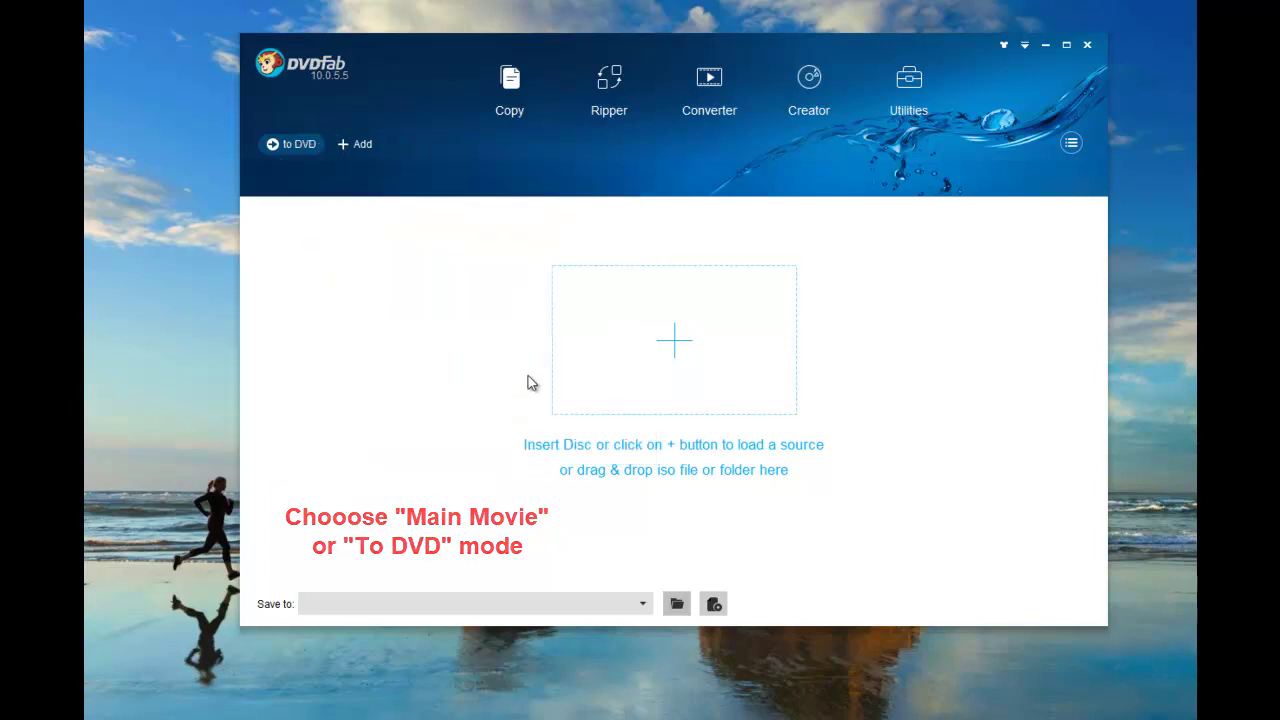
pyautogui.click(286, 141)
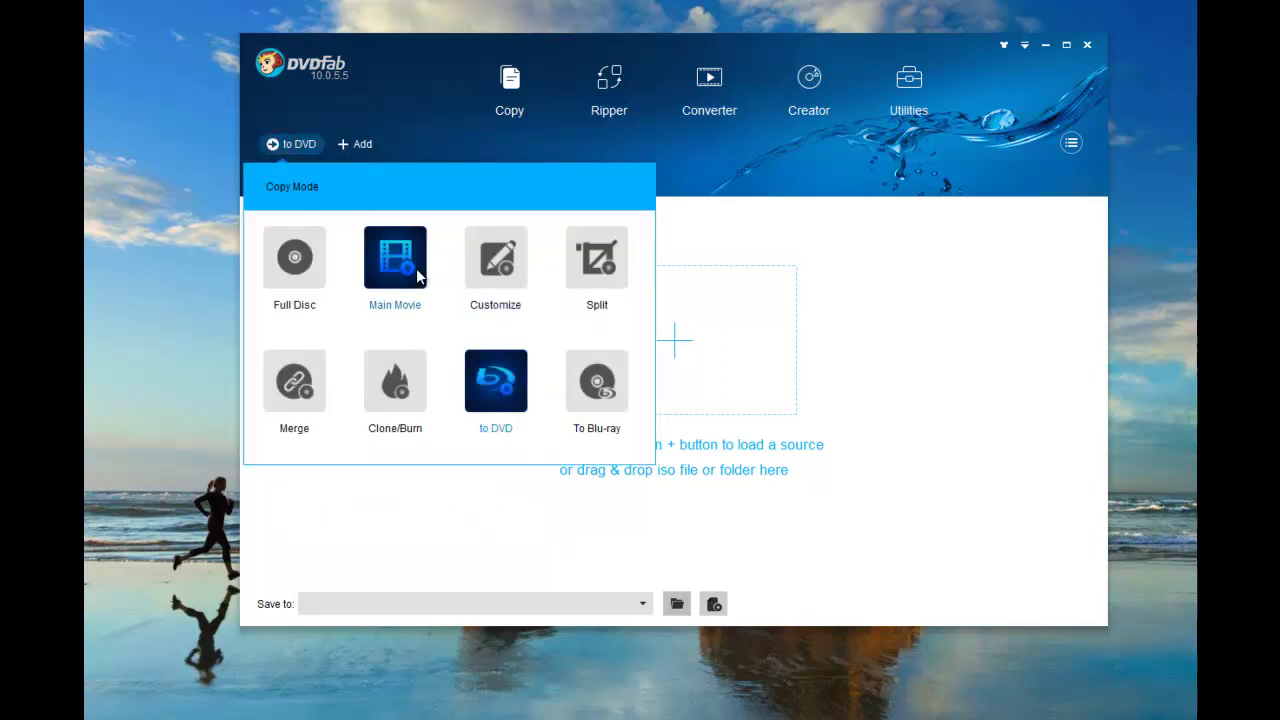
pyautogui.click(416, 268)
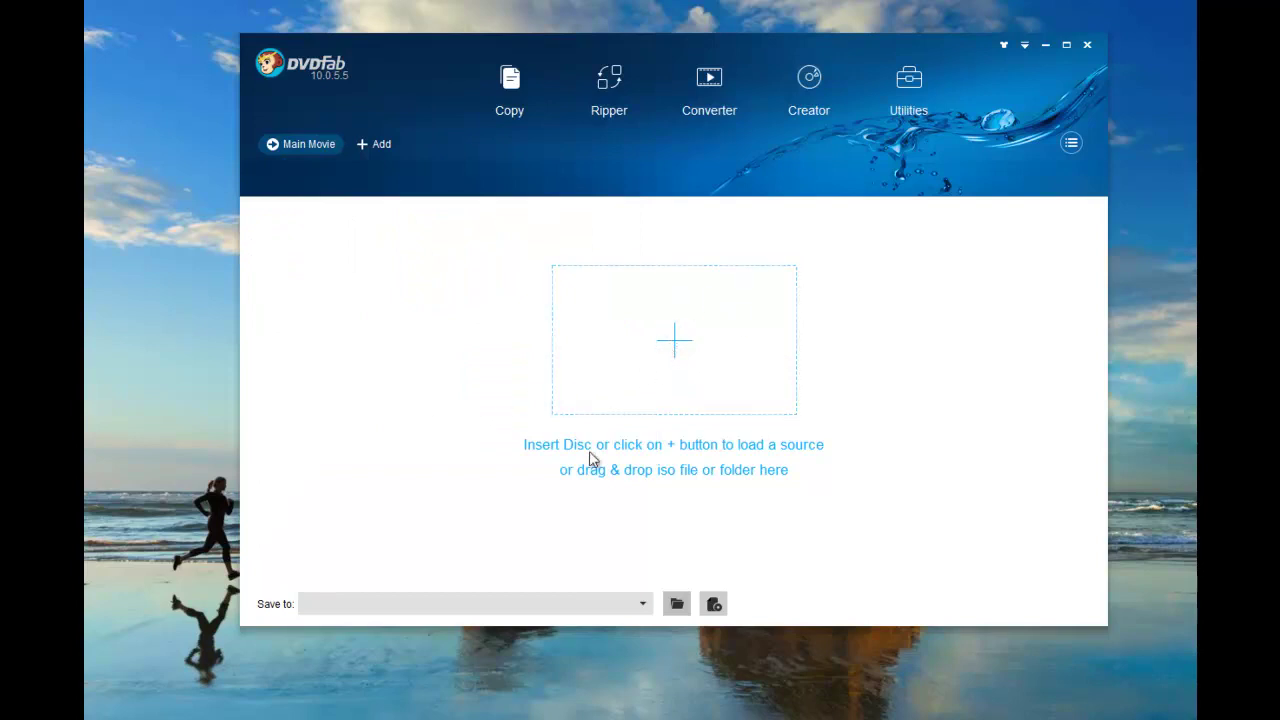
# Load the ELLE disc image from the Cinavia Protected ISO folder as the Blu-ray source
pyautogui.click(674, 341)
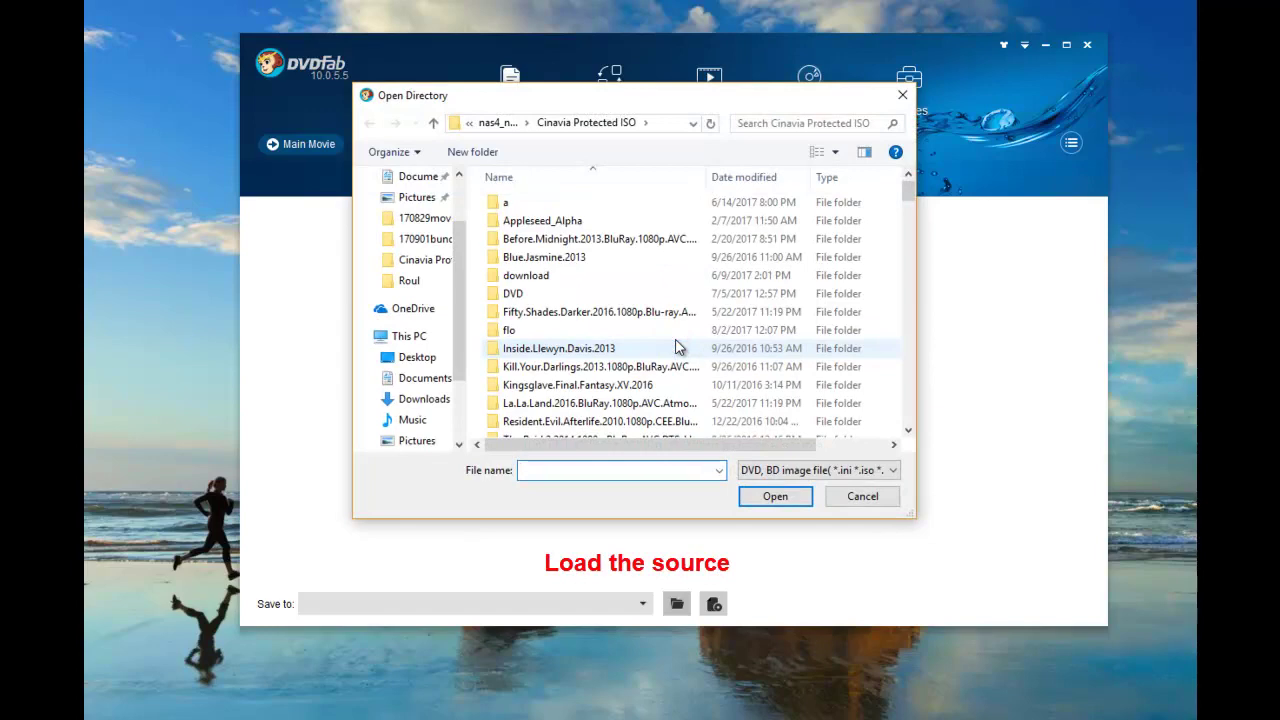
pyautogui.scroll(-12, 676, 346)
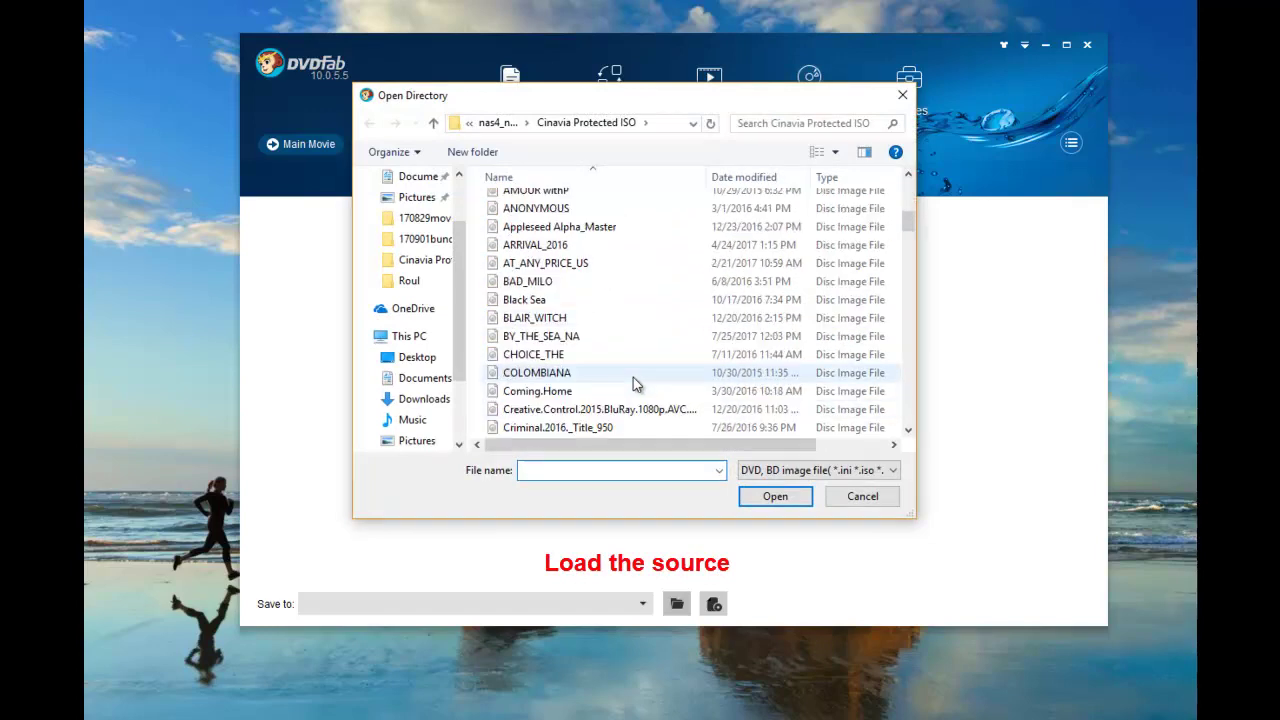
pyautogui.scroll(-3, 632, 388)
pyautogui.click(545, 336)
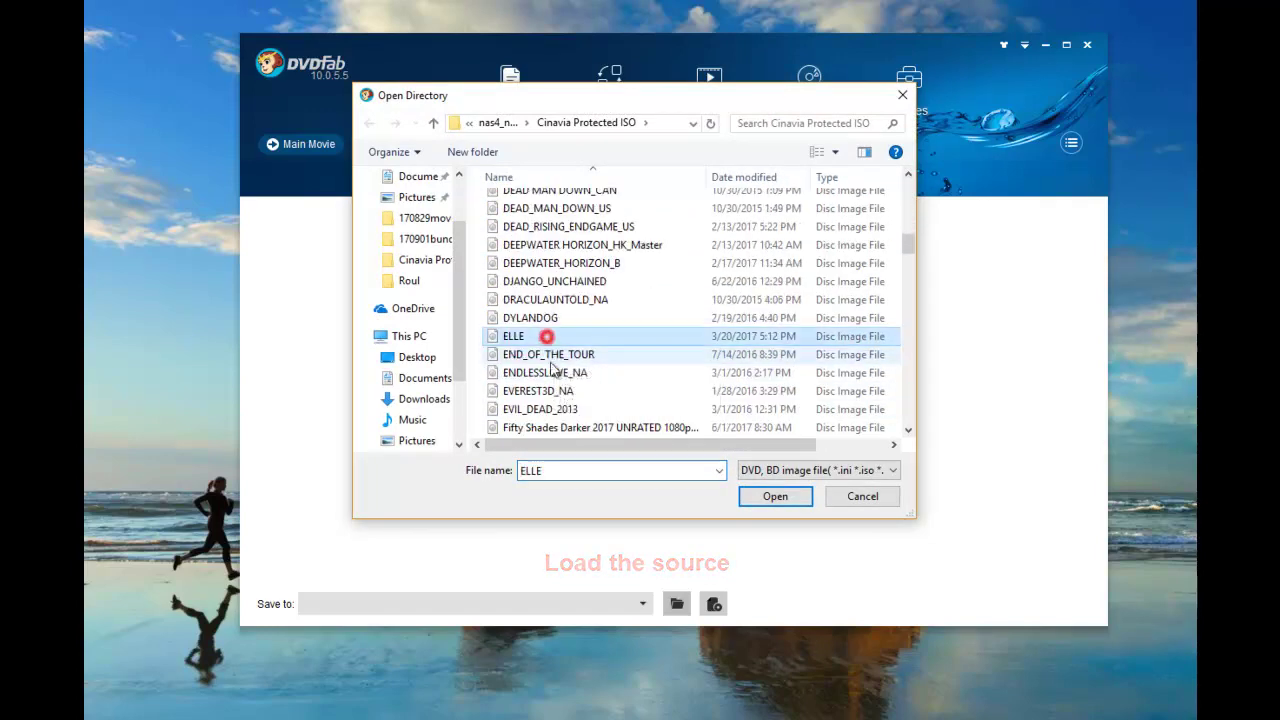
pyautogui.click(773, 500)
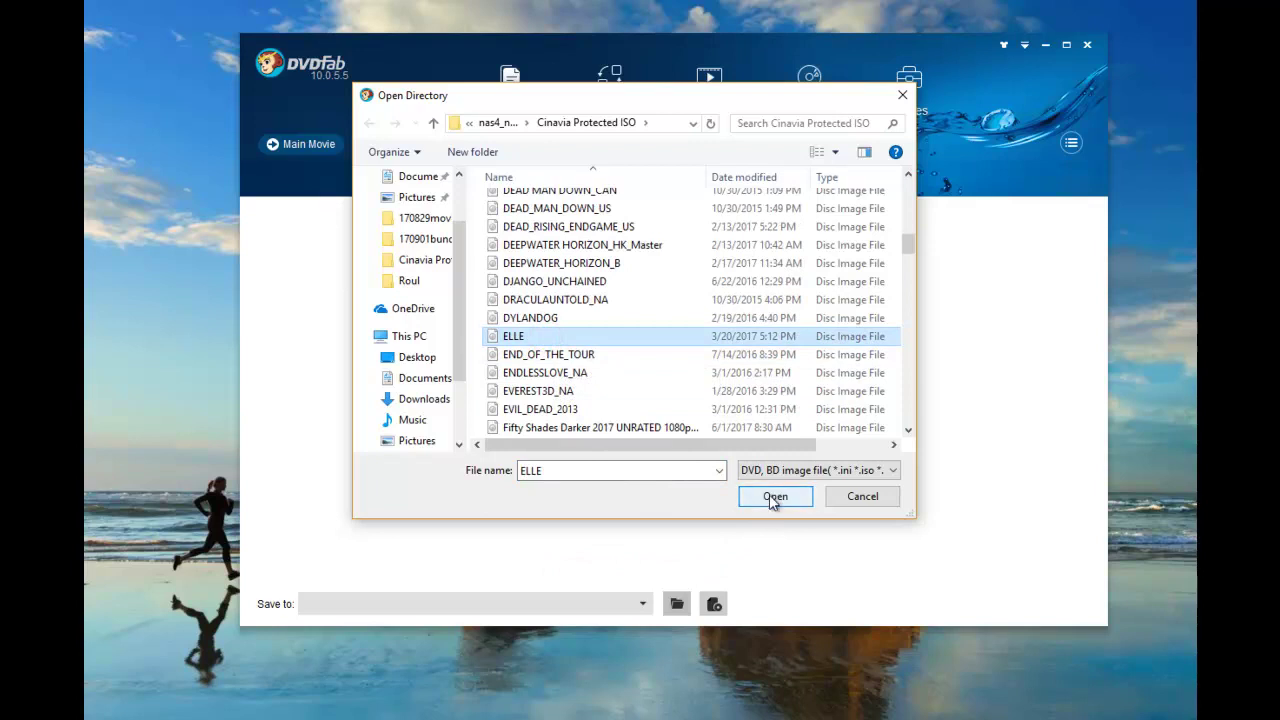
pyautogui.click(773, 497)
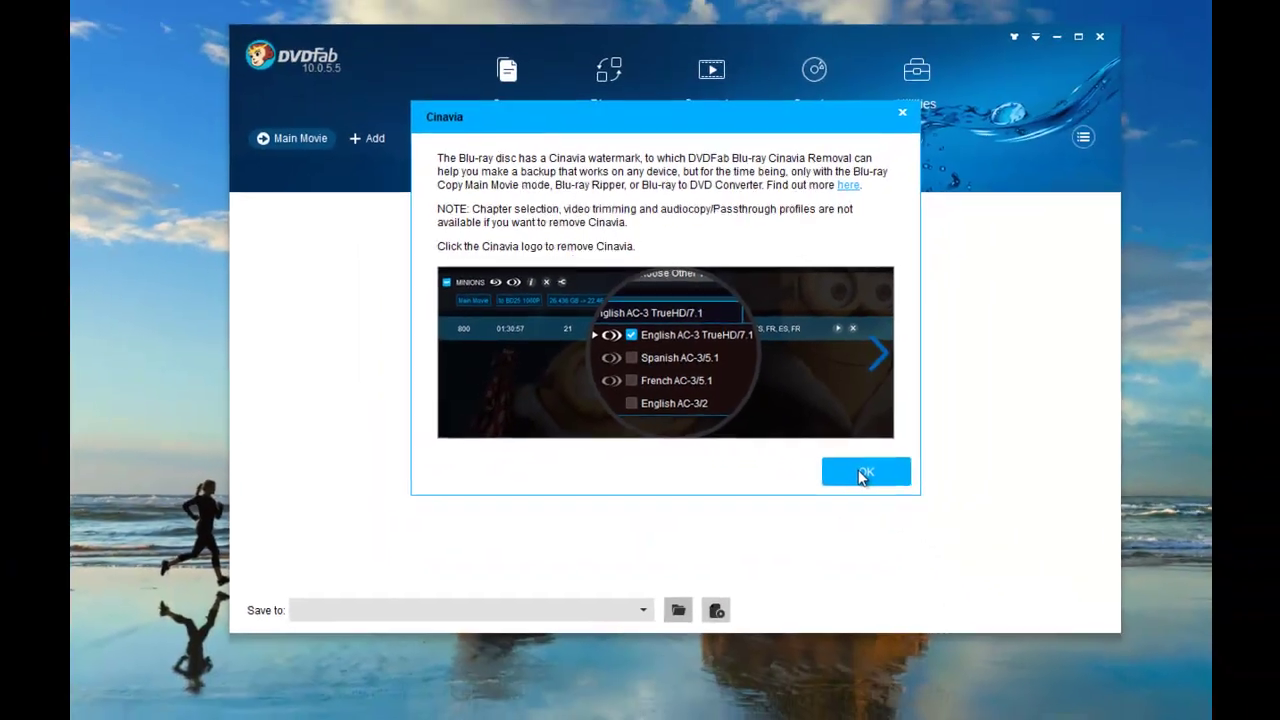
# Acknowledge the Cinavia notice so ELLE title 342 (02:11:10) loads for BD25 1080P output
pyautogui.click(1023, 549)
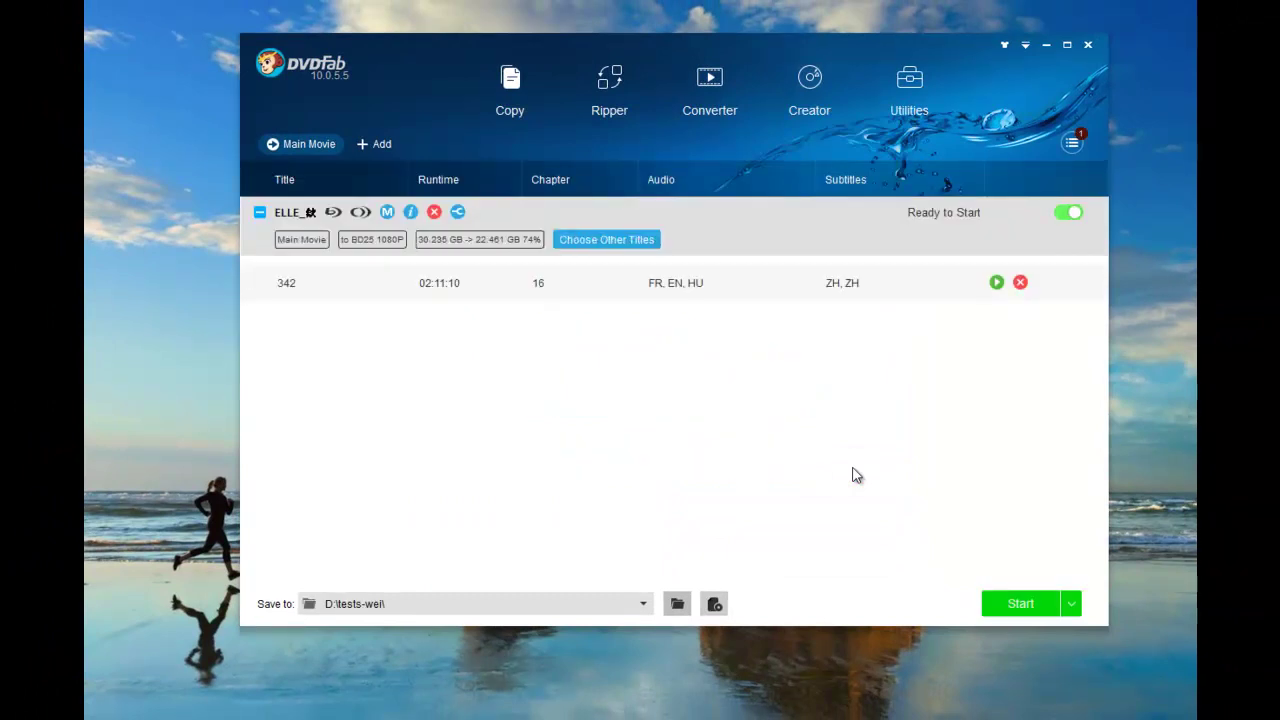
# Enable Cinavia removal on the French DTS-HD Master 5.1 audio track
pyautogui.click(688, 288)
pyautogui.click(700, 283)
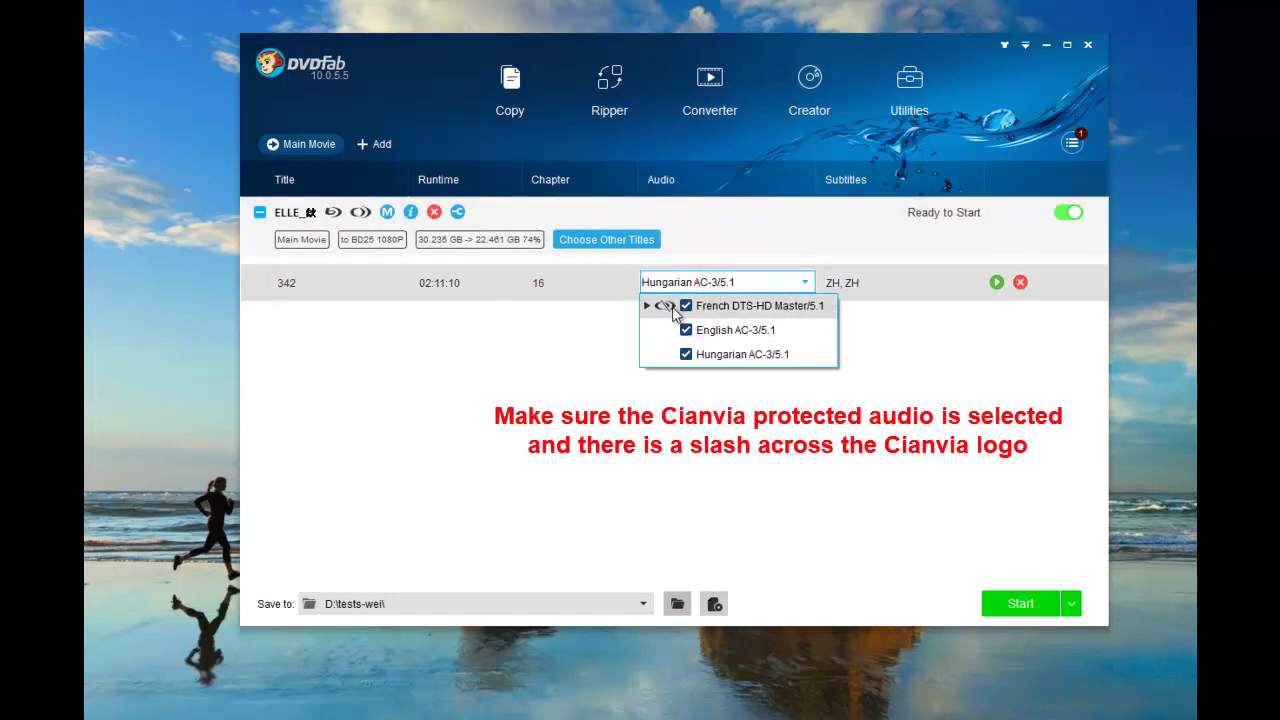
pyautogui.click(665, 306)
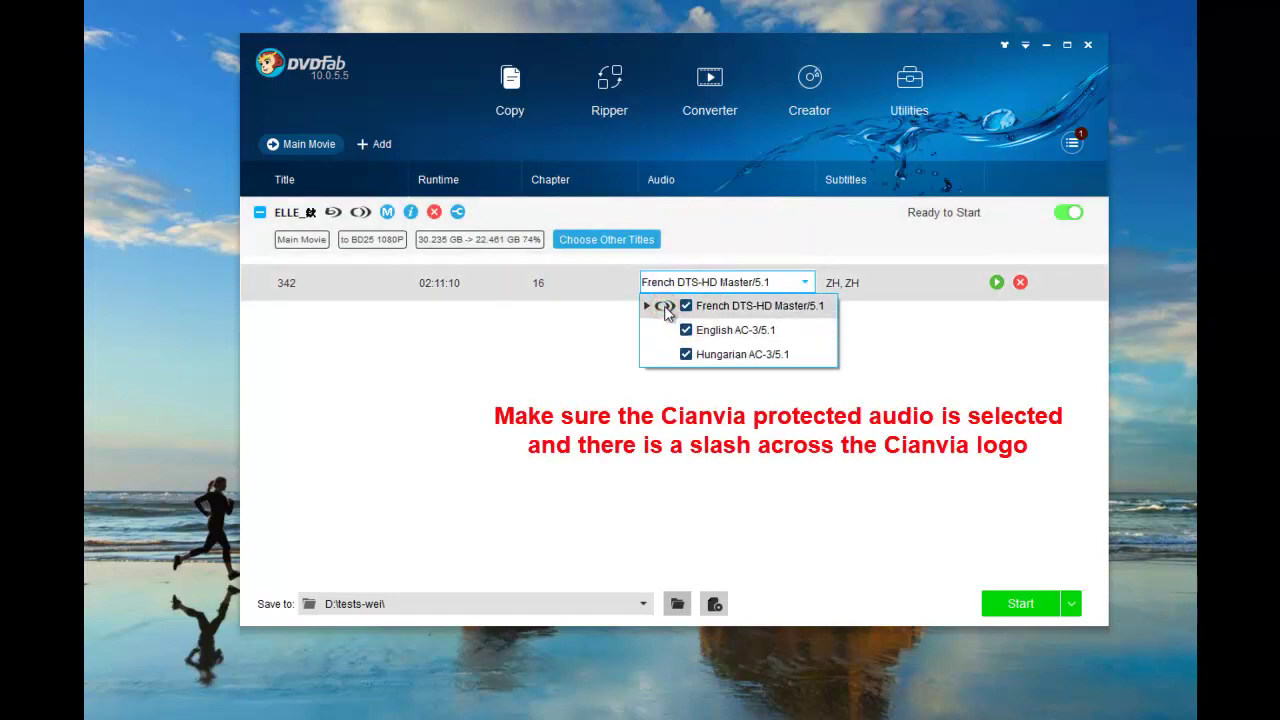
pyautogui.click(862, 310)
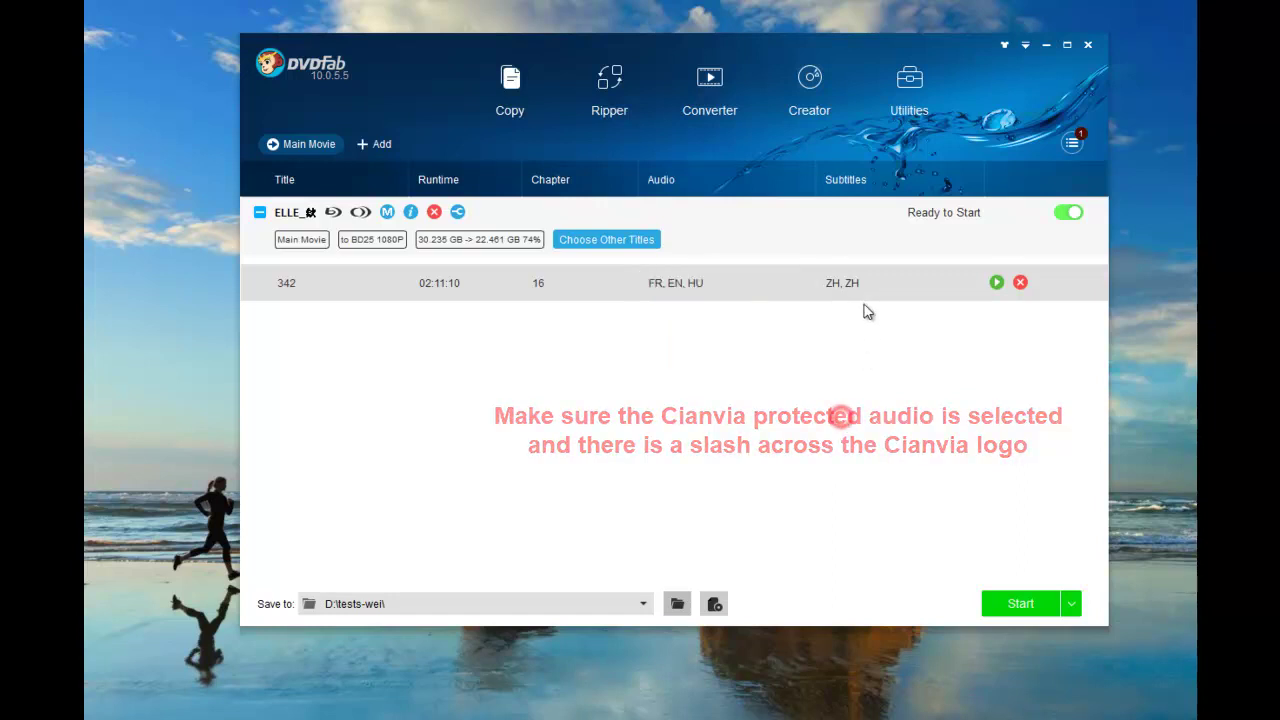
# Include both English subtitle tracks and the Bulgarian subtitle track
pyautogui.click(898, 284)
pyautogui.scroll(1, 885, 340)
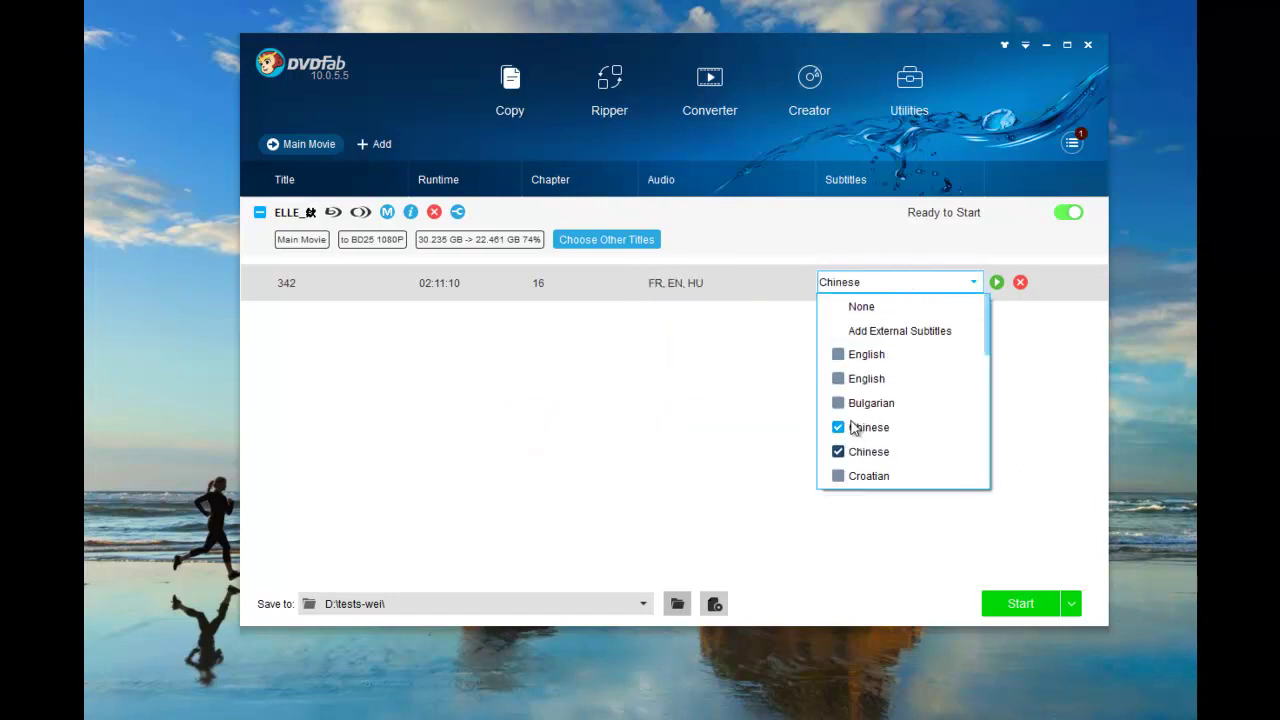
pyautogui.click(838, 354)
pyautogui.click(838, 378)
pyautogui.click(838, 402)
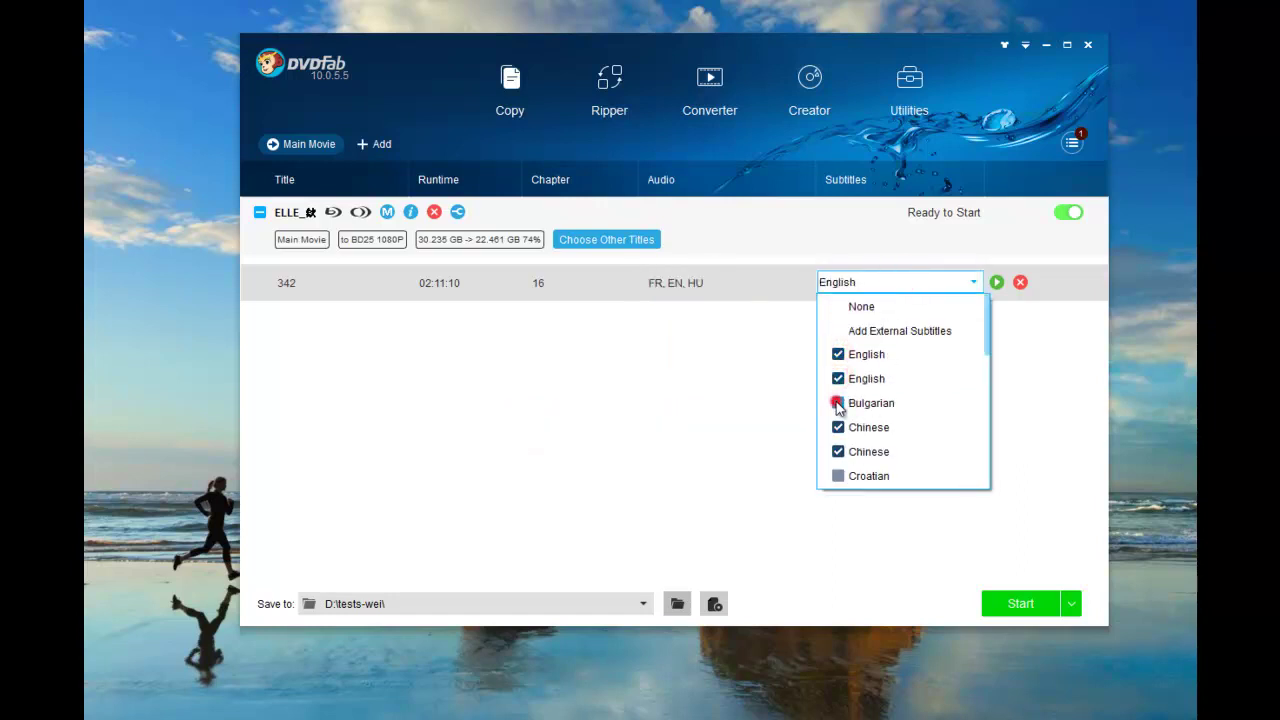
pyautogui.click(769, 424)
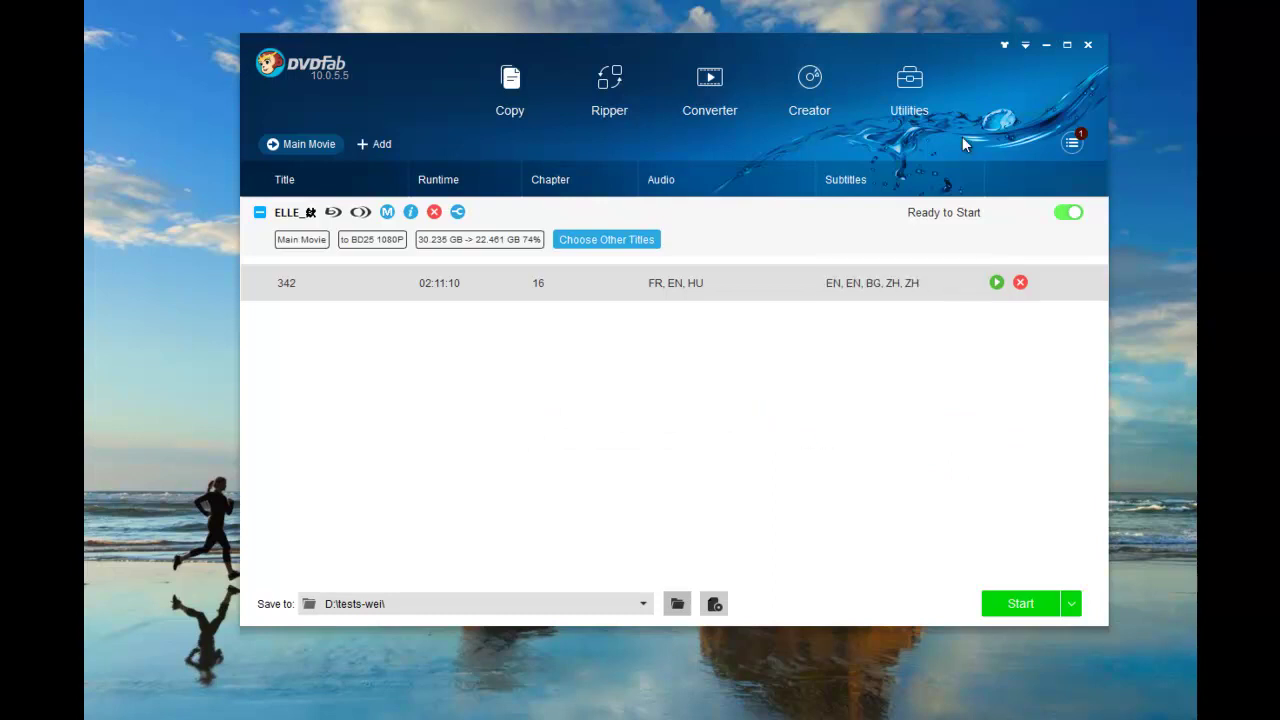
# Set Advanced Settings output to BD25 1080p/i, with volume label ELLE, and confirm
pyautogui.click(458, 213)
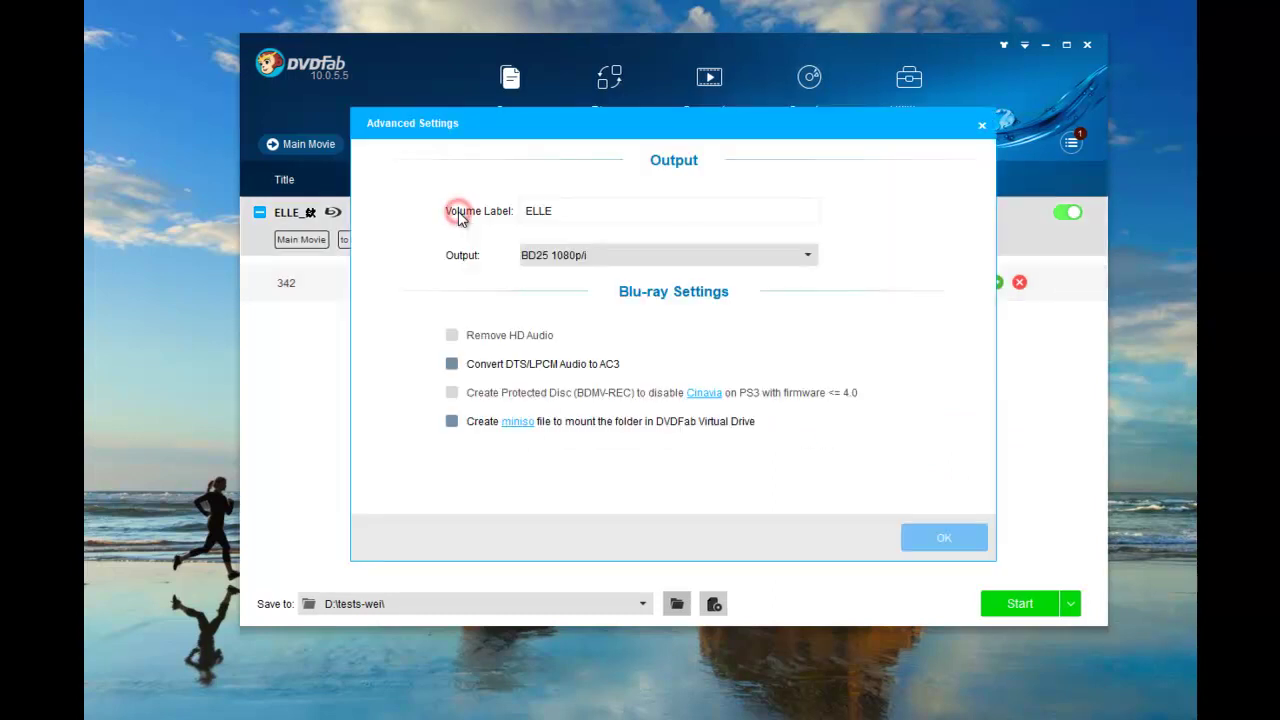
pyautogui.click(646, 257)
pyautogui.click(585, 306)
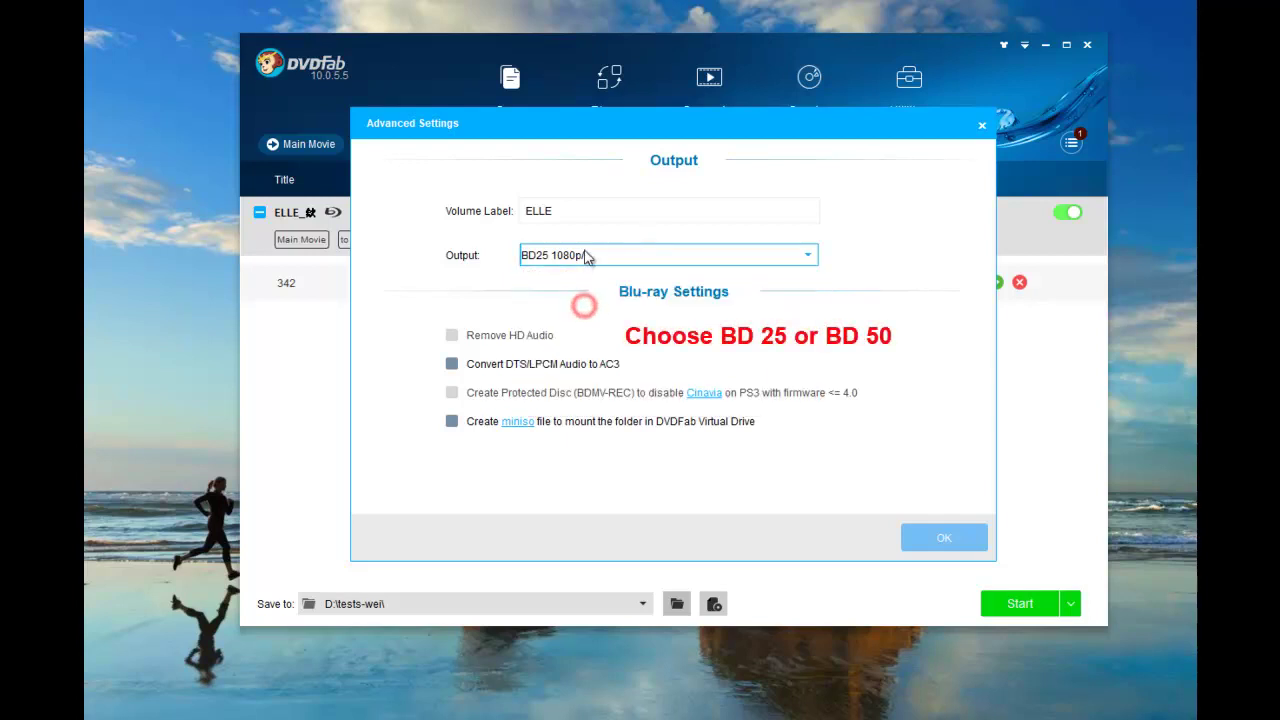
pyautogui.click(583, 254)
pyautogui.click(572, 279)
pyautogui.click(578, 258)
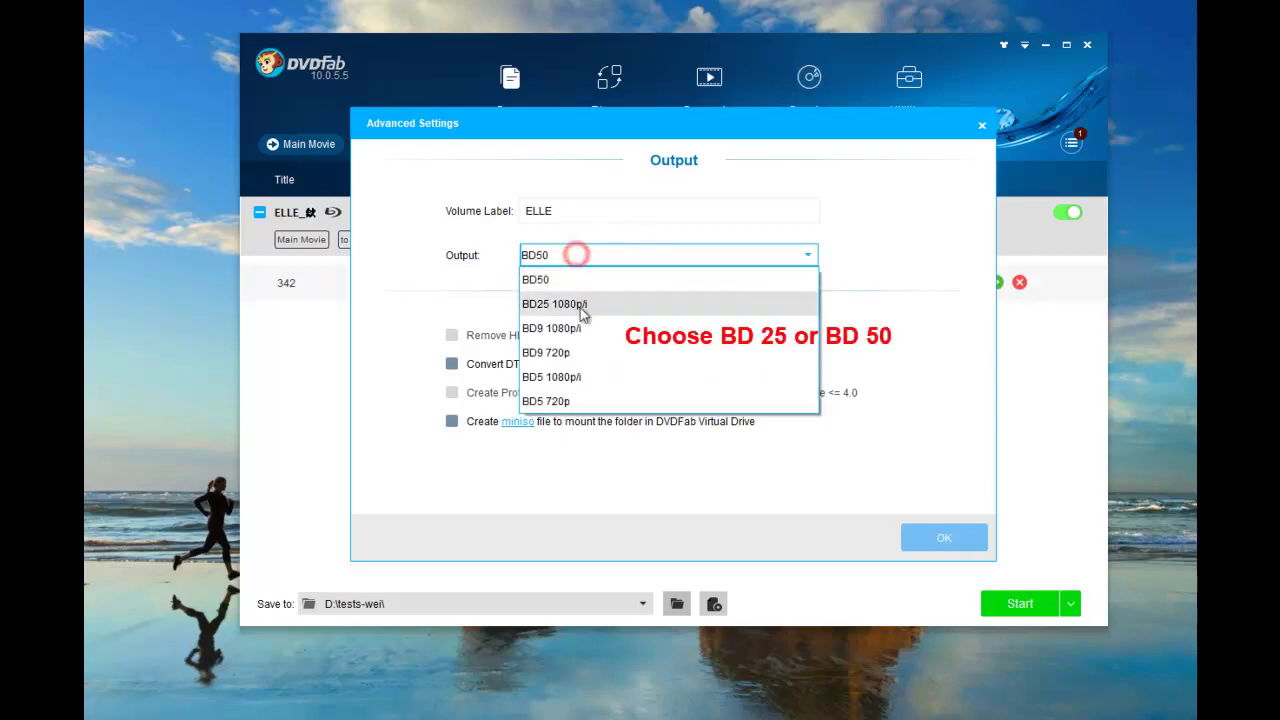
pyautogui.click(581, 304)
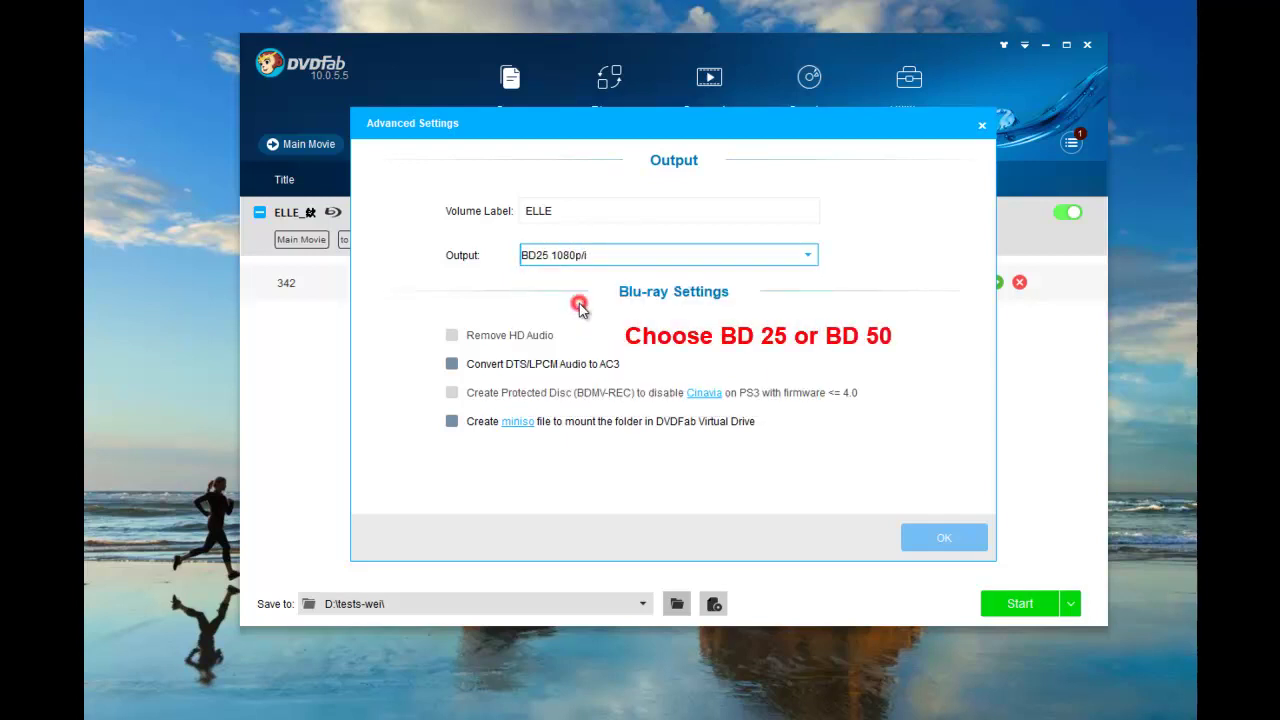
pyautogui.click(943, 537)
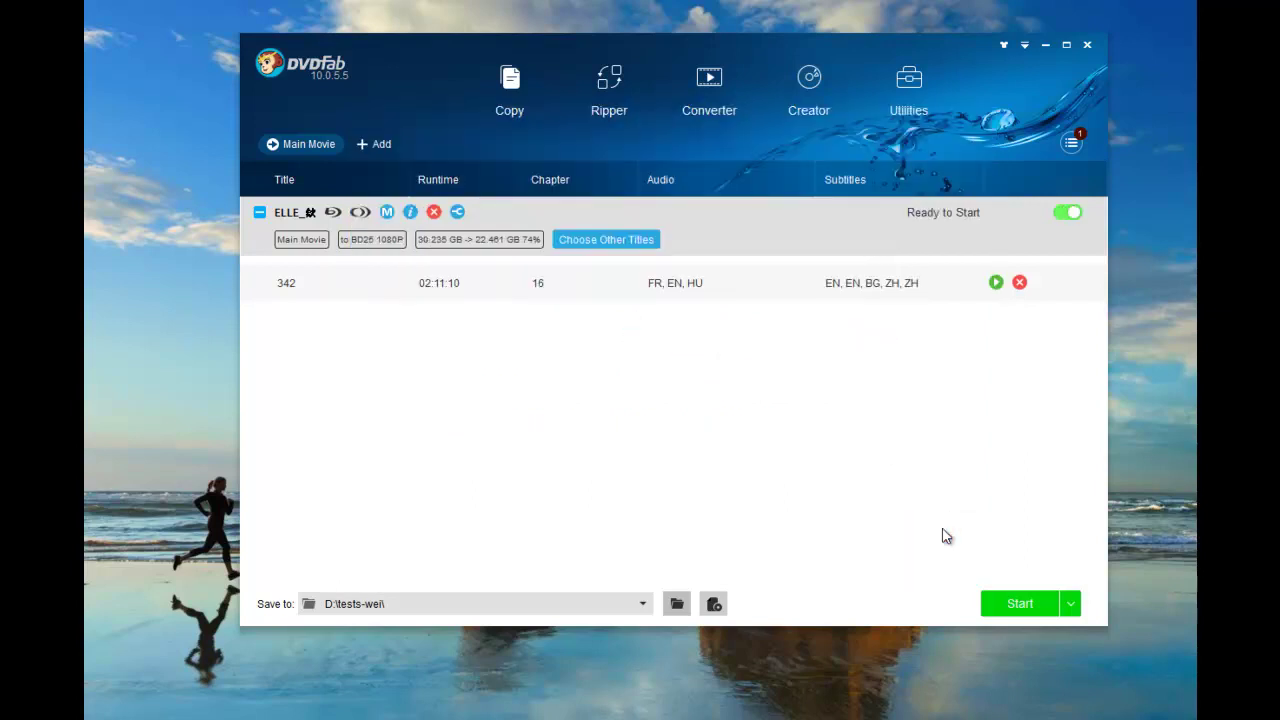
# Save the copy to D:\tests-wei\ and start it, dismissing the DVDFab Remote notice
pyautogui.click(643, 606)
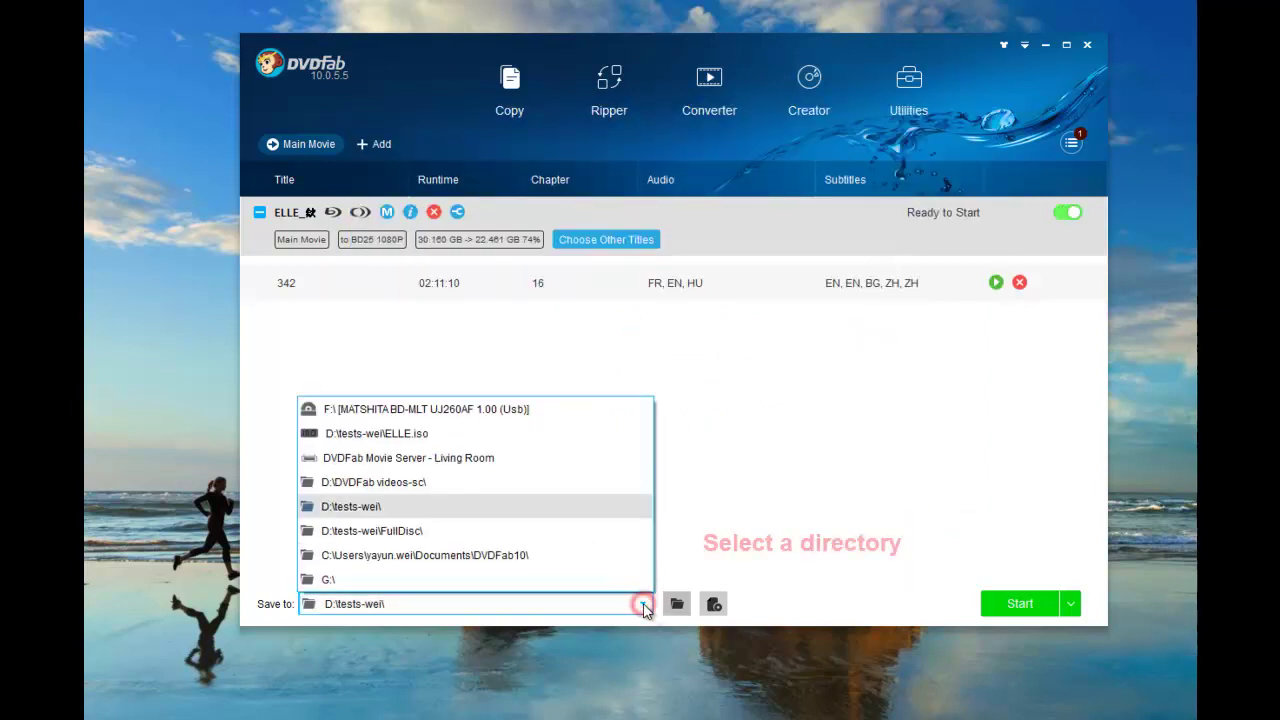
pyautogui.click(576, 510)
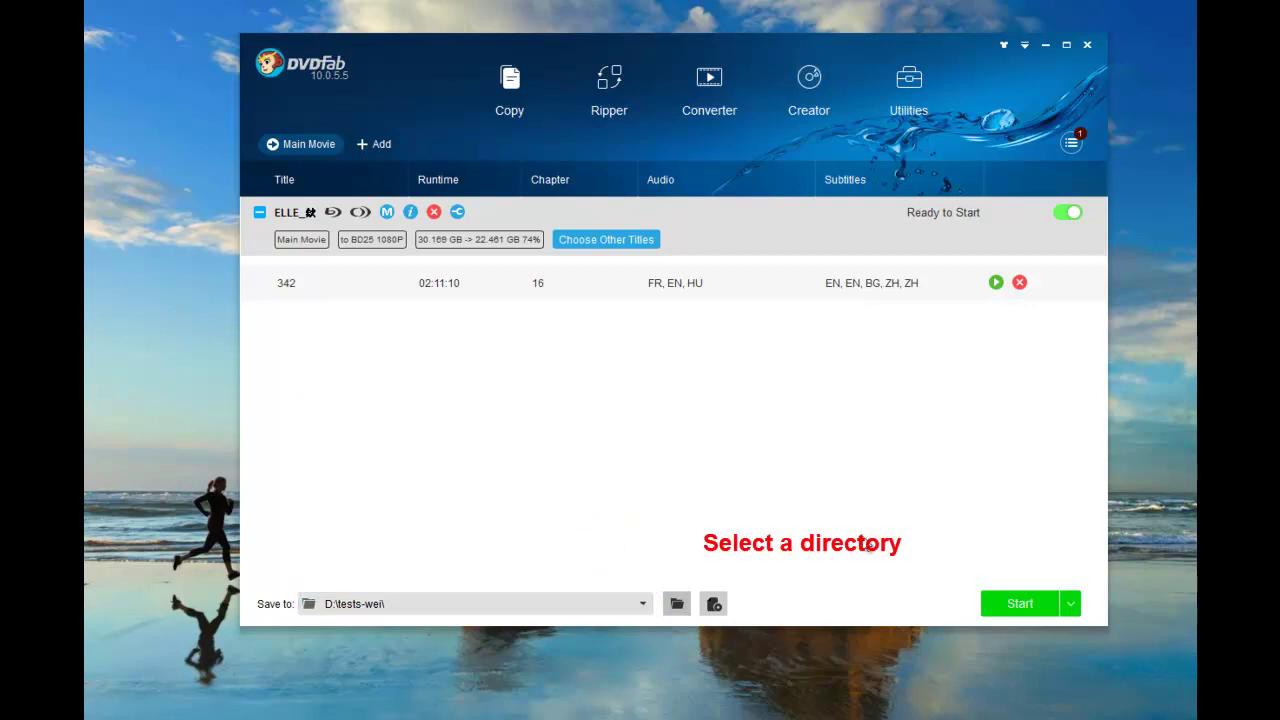
pyautogui.click(1021, 612)
pyautogui.click(858, 518)
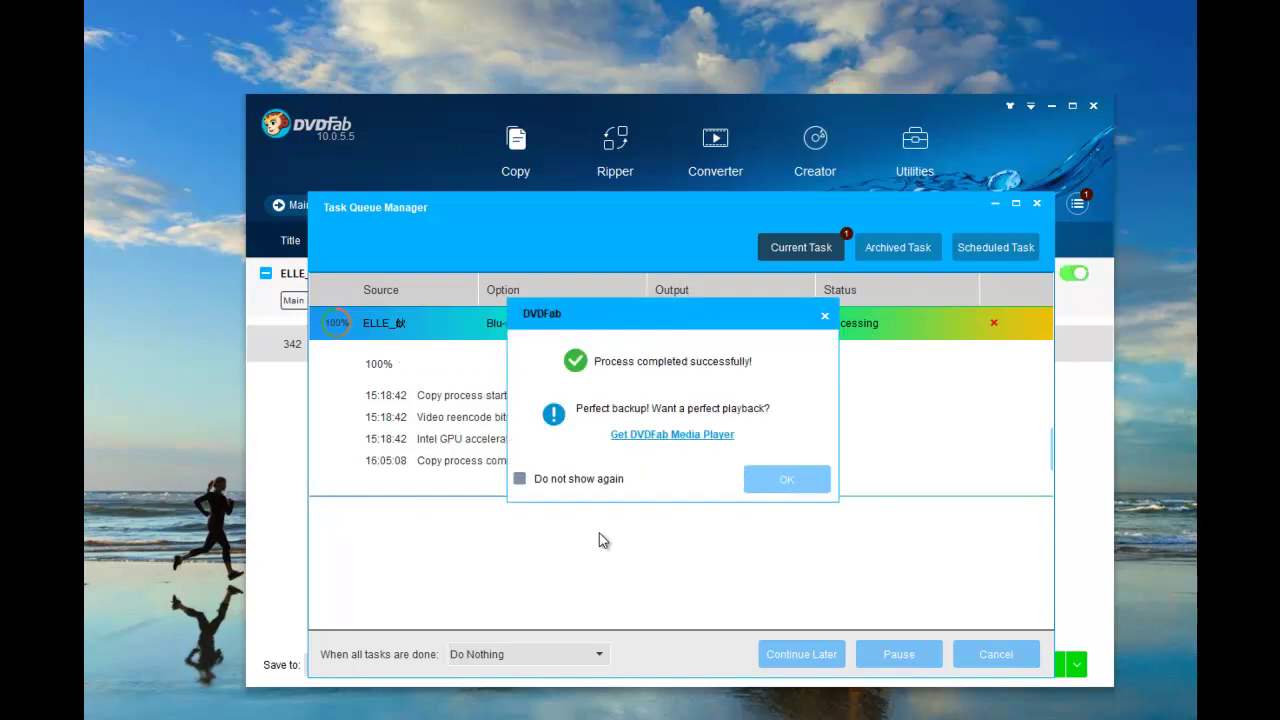
# Dismiss the completion message and open the output folder D:\tests-wei\MainMovie
pyautogui.click(785, 480)
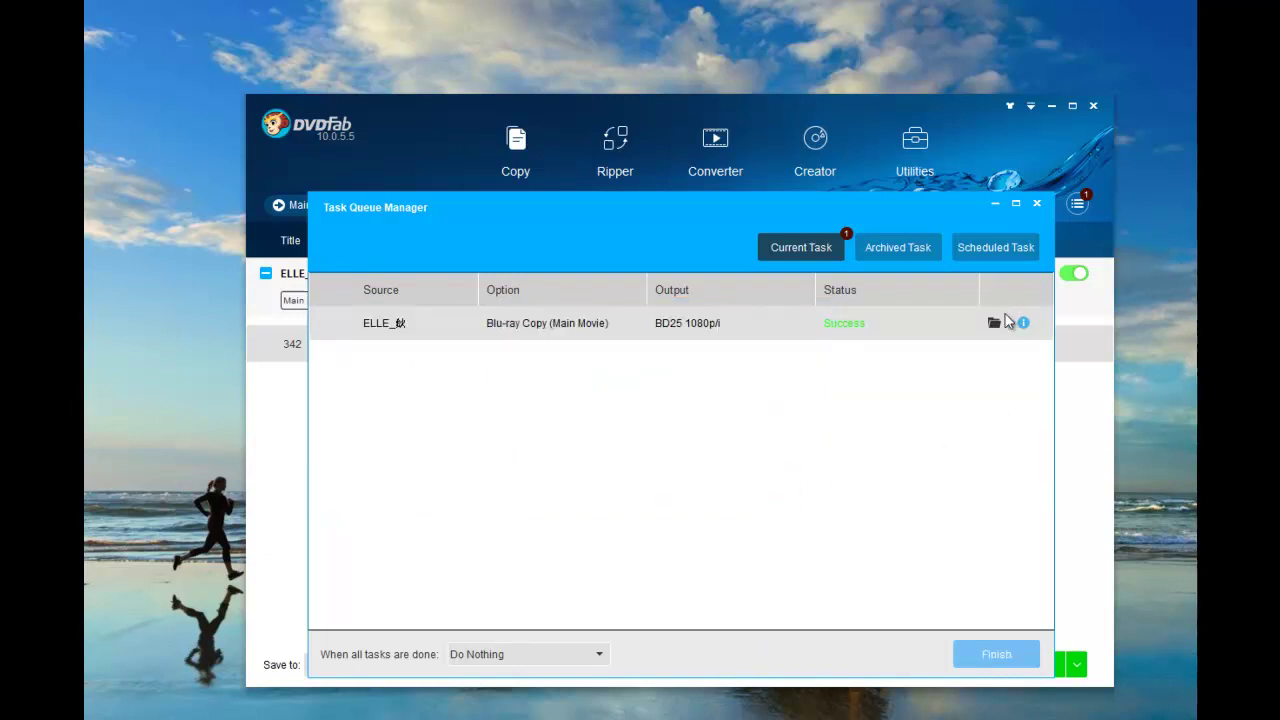
pyautogui.click(993, 323)
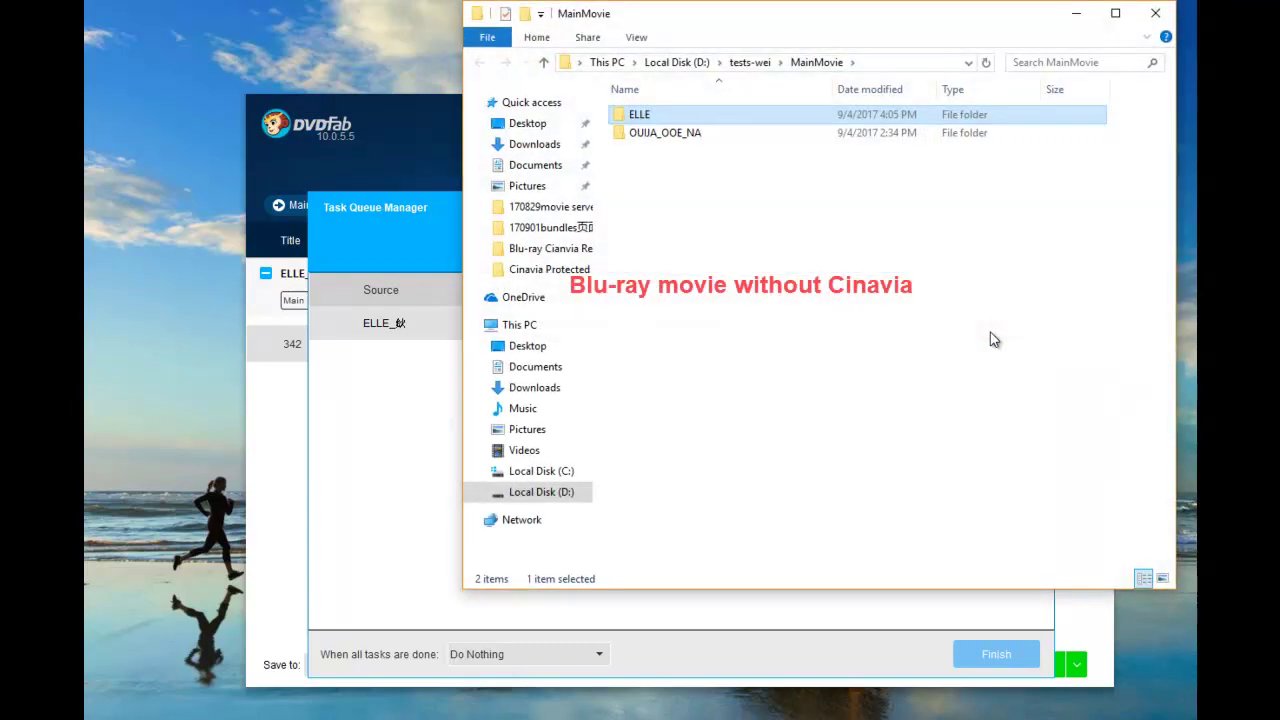
# Move the Explorer window to check the ELLE folder in MainMovie, then close it
pyautogui.moveTo(930, 30); pyautogui.dragTo(790, 124)
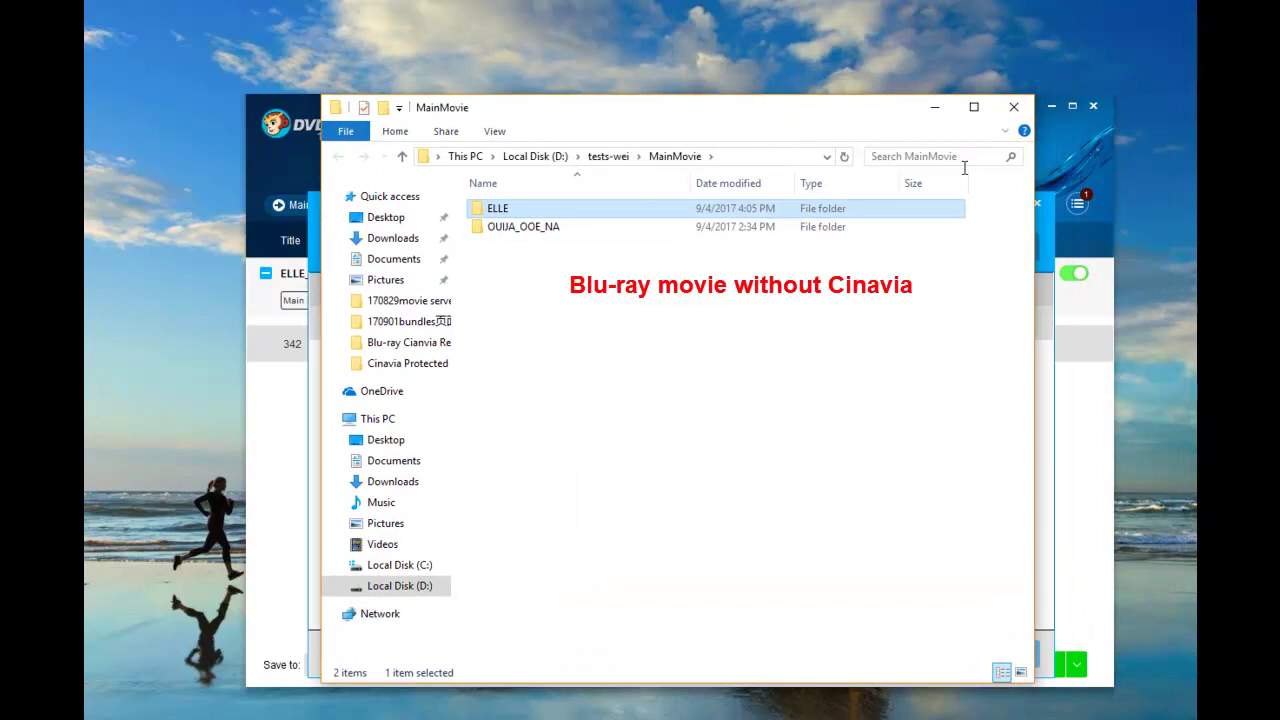
pyautogui.click(1014, 108)
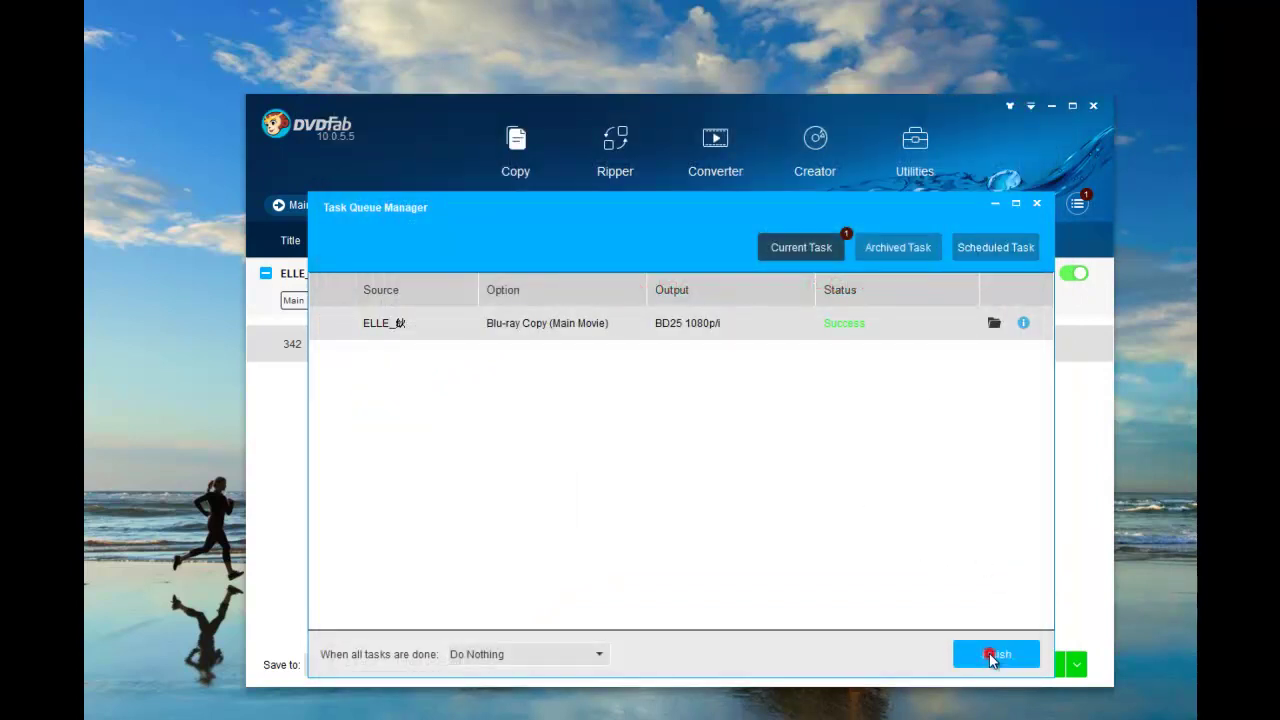
# Finish the successful ELLE task and close the Task Queue Manager
pyautogui.click(992, 656)
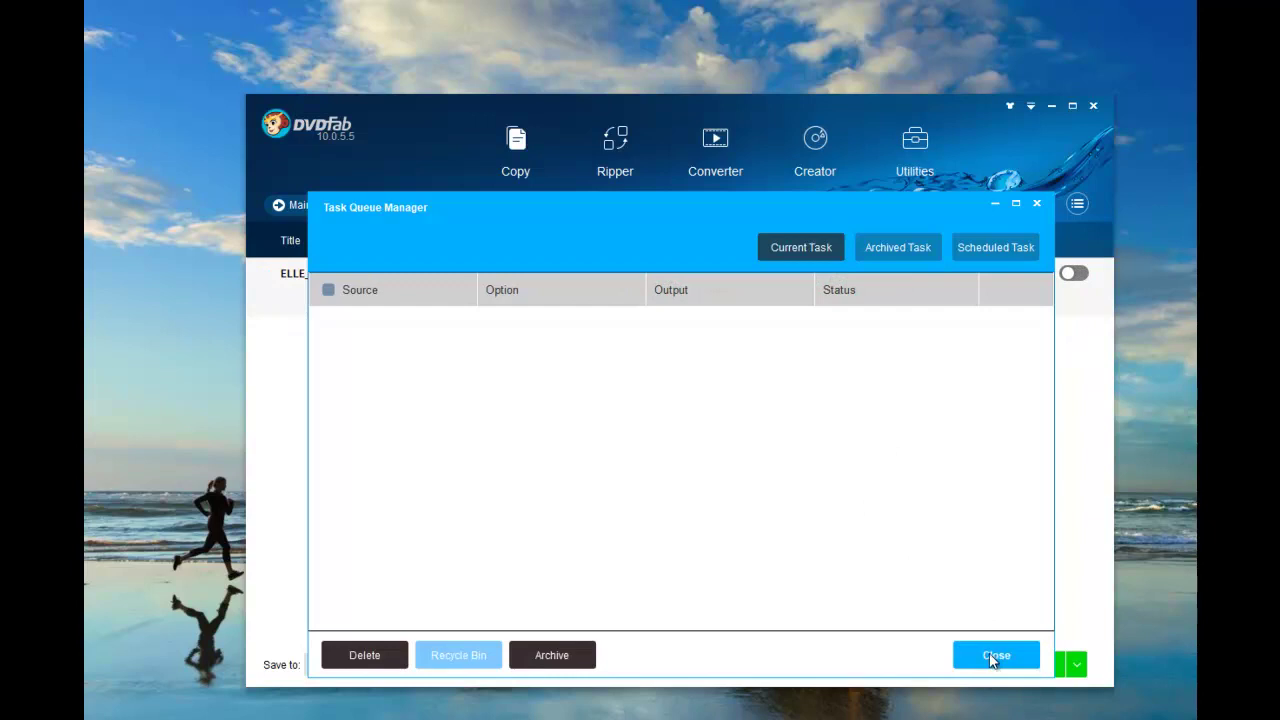
pyautogui.click(992, 656)
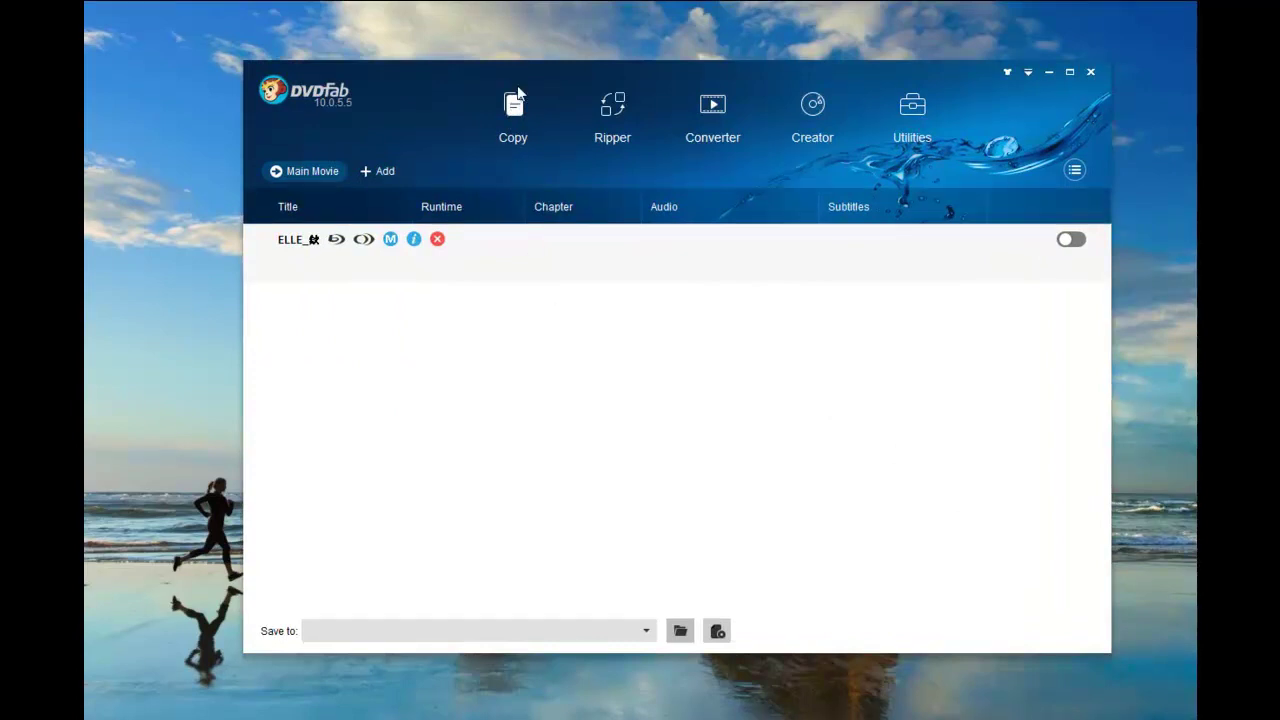
# In the Ripper module, enable ELLE title 342 and choose the MKV output profile
pyautogui.click(618, 119)
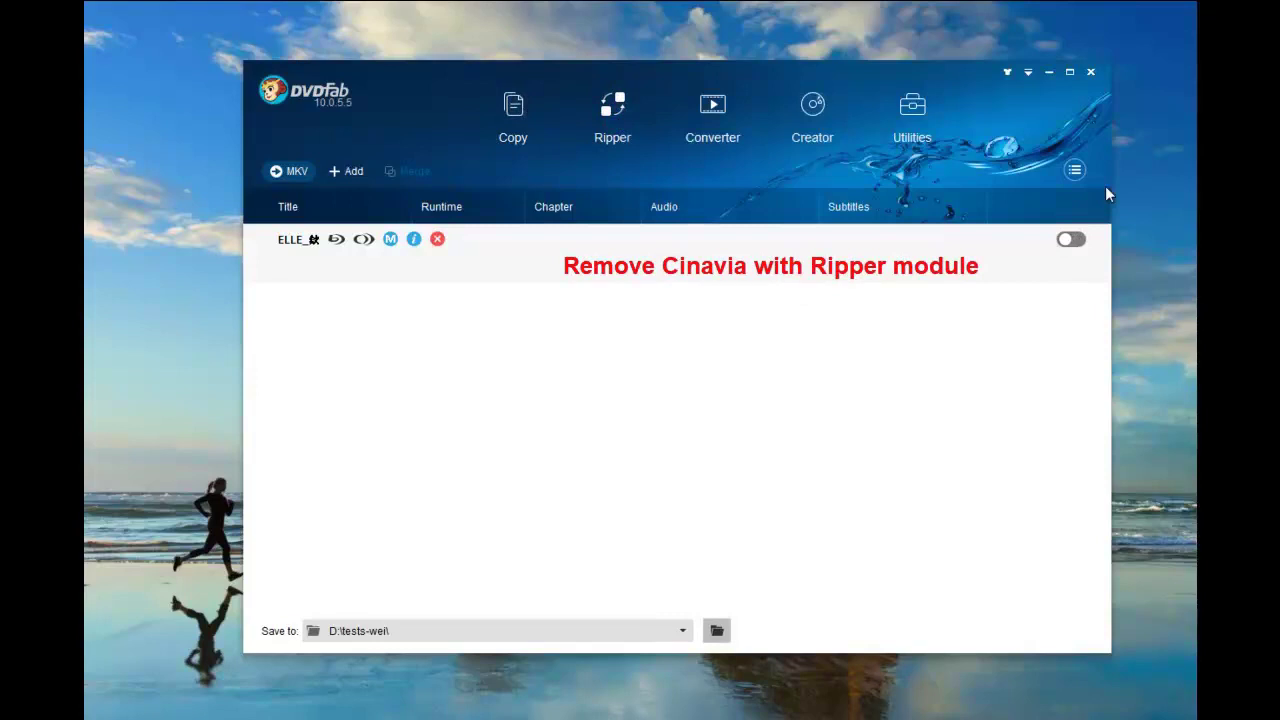
pyautogui.click(1071, 239)
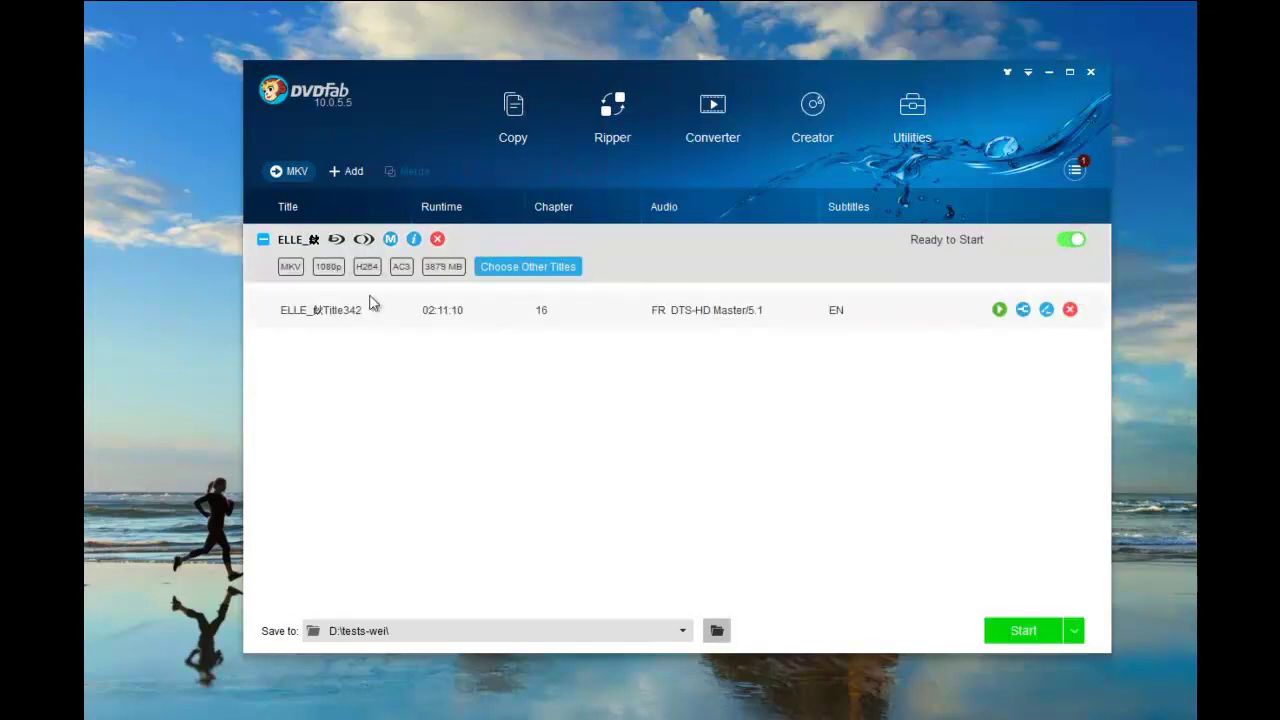
pyautogui.click(293, 174)
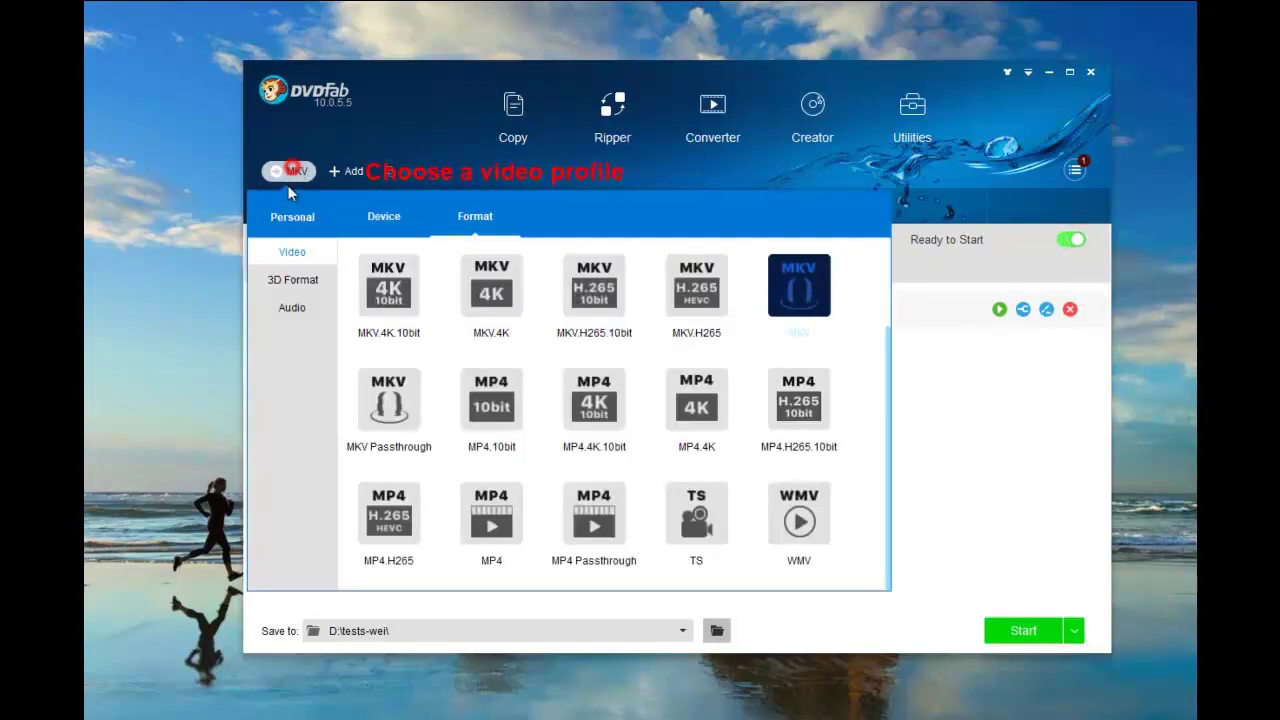
pyautogui.click(381, 216)
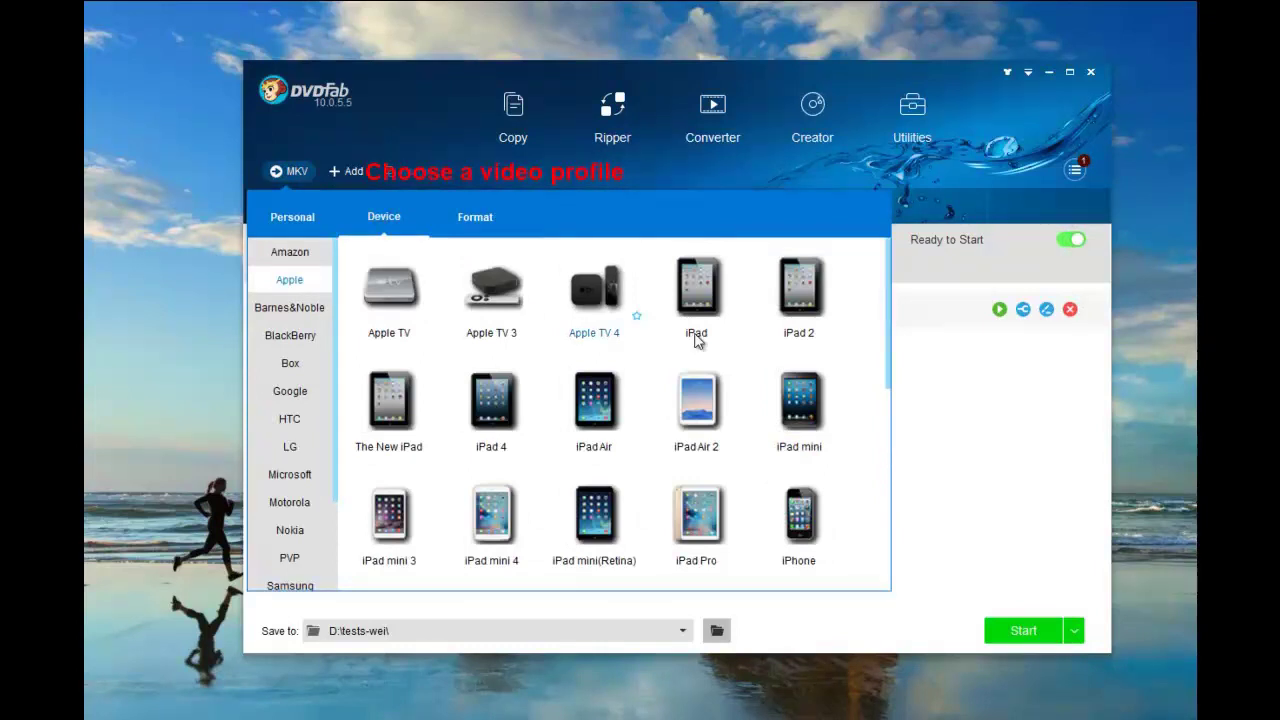
pyautogui.click(301, 313)
pyautogui.click(283, 335)
pyautogui.click(470, 212)
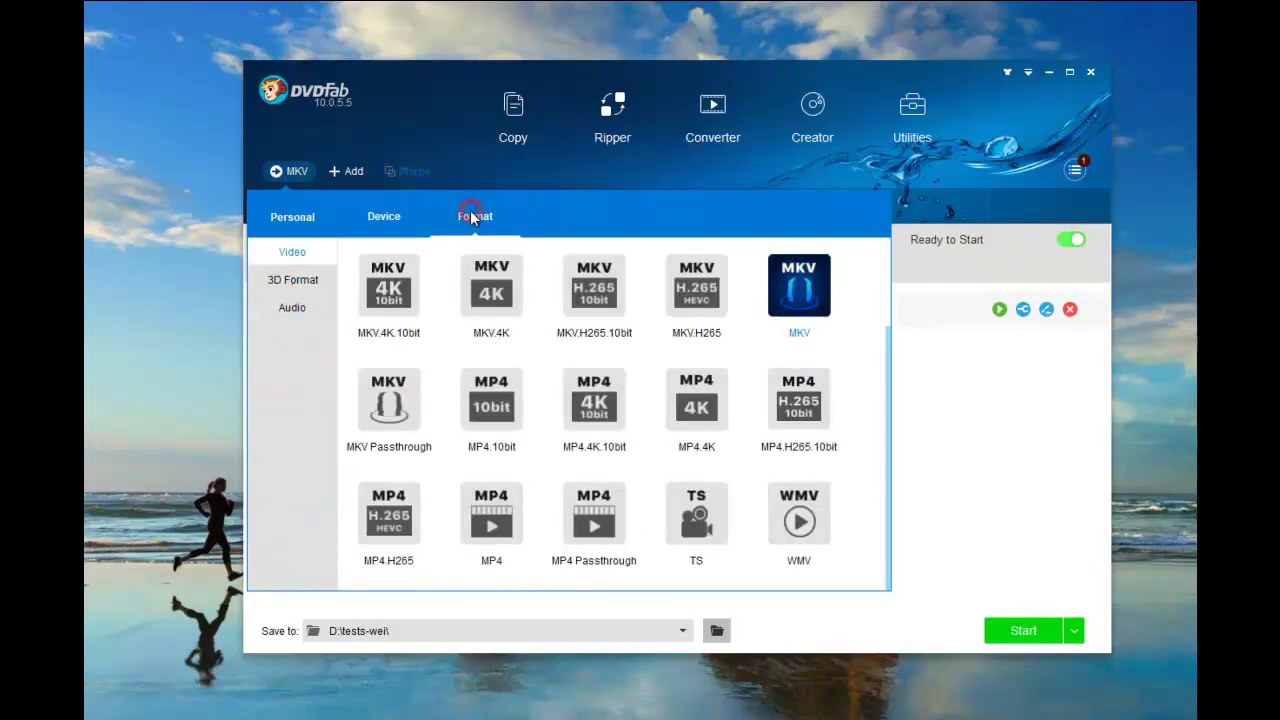
pyautogui.click(801, 304)
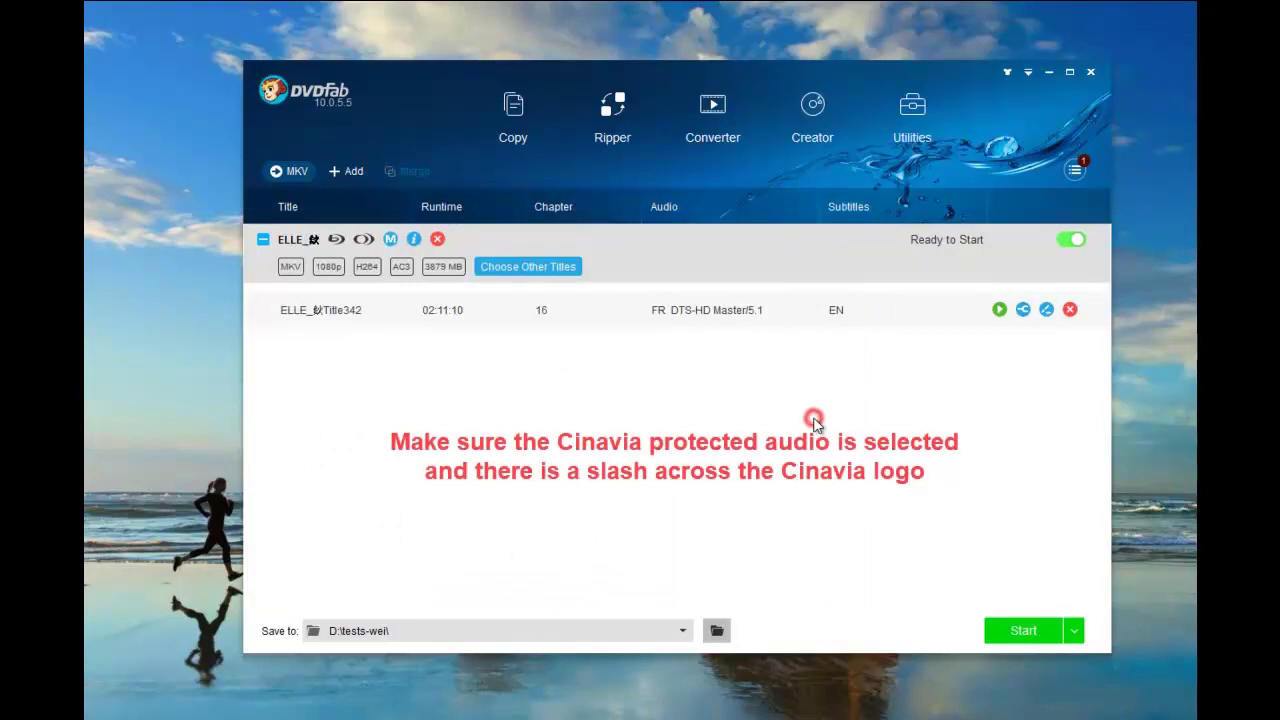
# Include the Cinavia-protected French DTS-HD Master/5.1 audio track for title 342
pyautogui.click(757, 312)
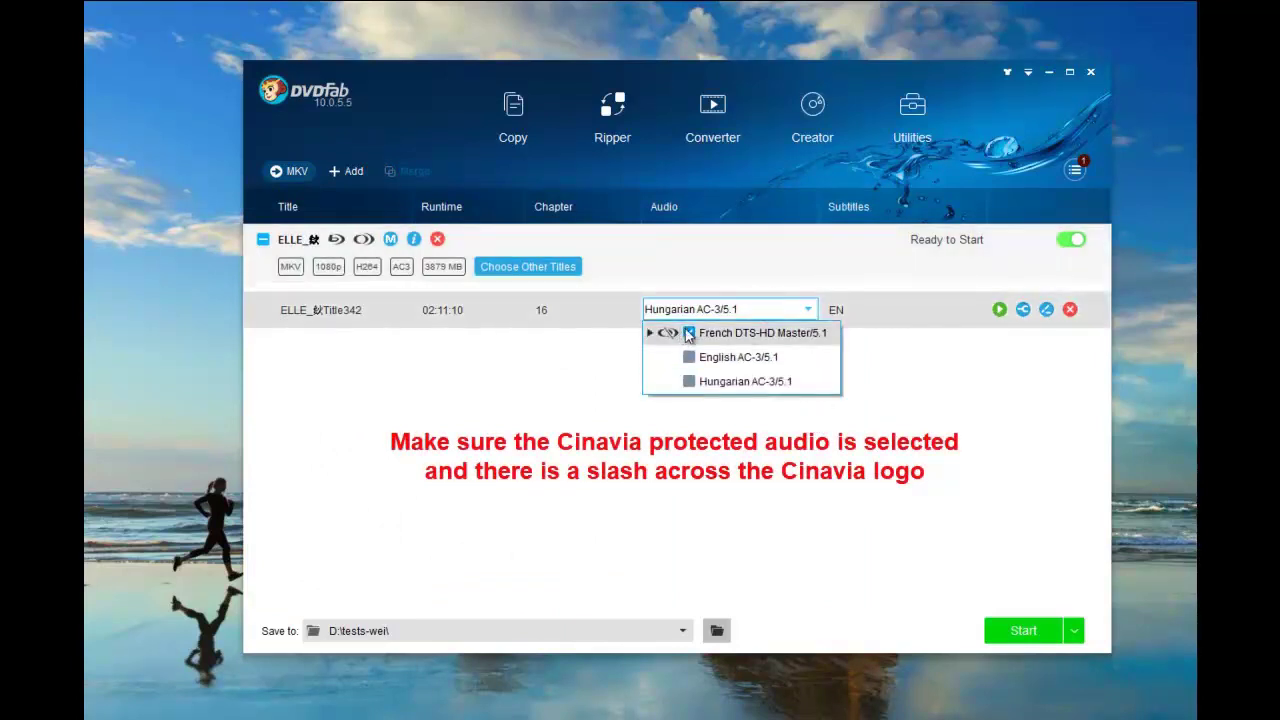
pyautogui.click(688, 333)
pyautogui.click(668, 334)
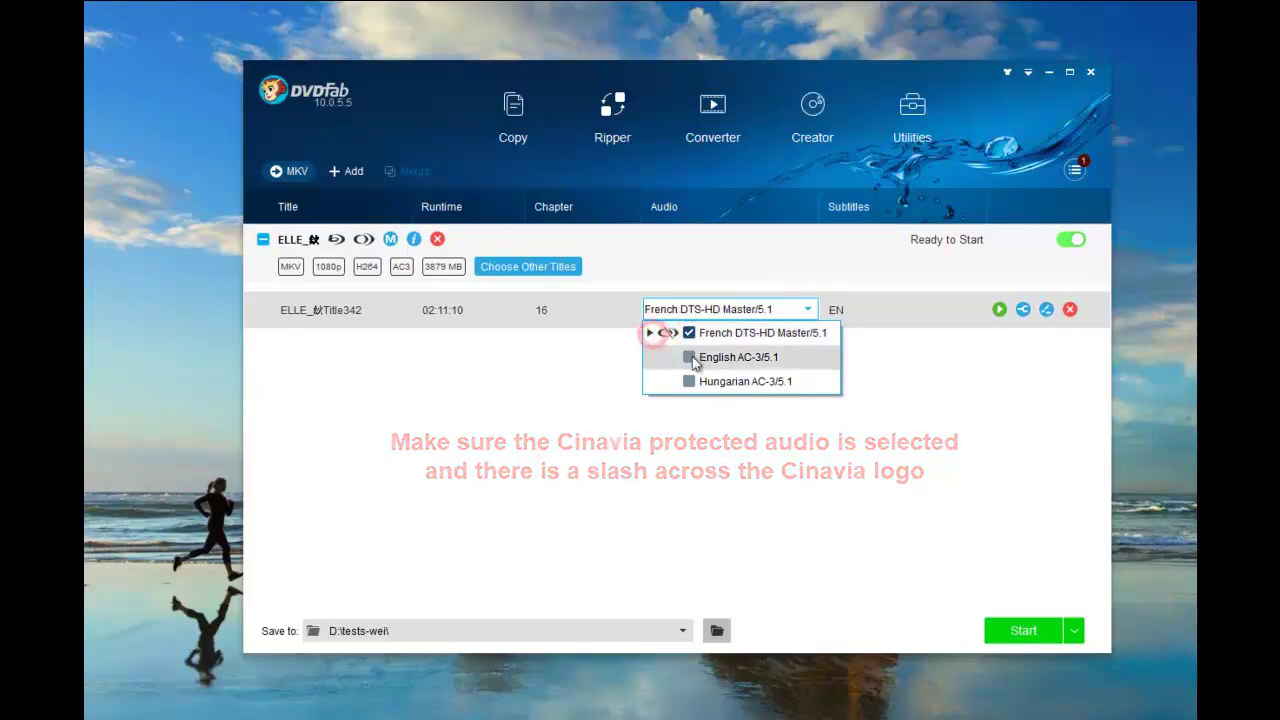
pyautogui.click(857, 402)
# Try Bulgarian subtitles, then switch back to the second English subtitle track
pyautogui.click(868, 306)
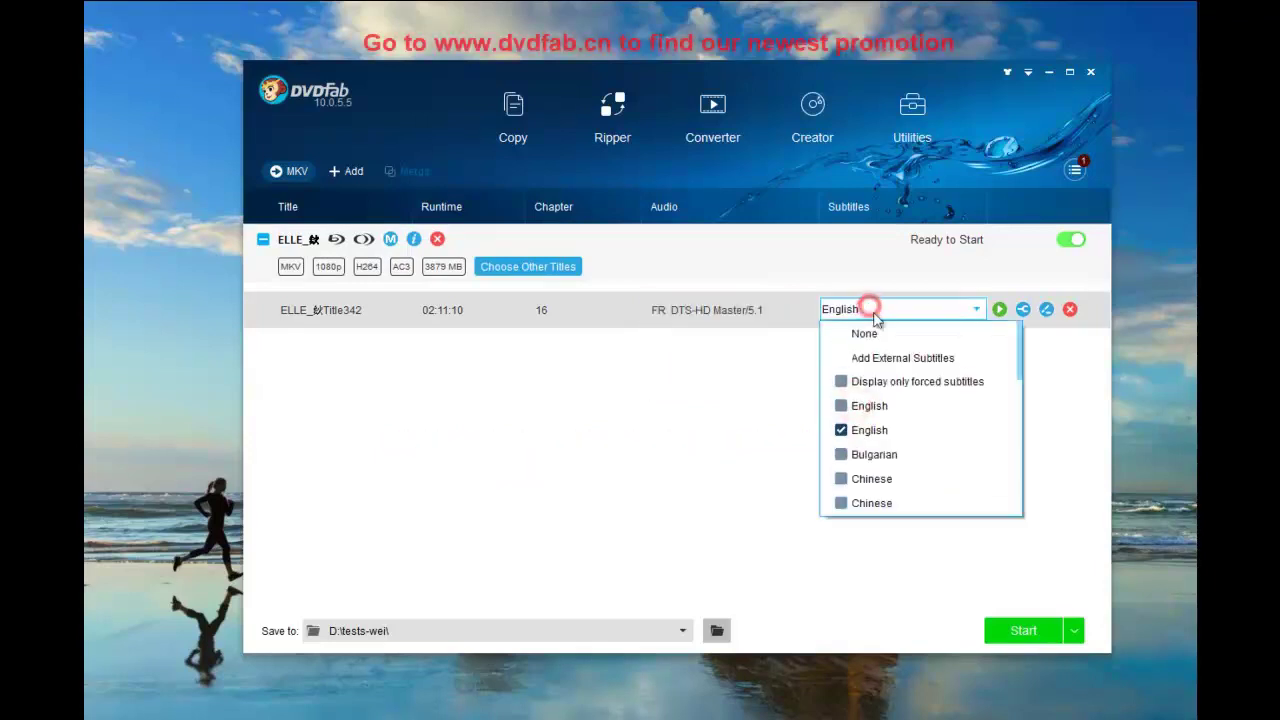
pyautogui.click(841, 454)
pyautogui.click(842, 430)
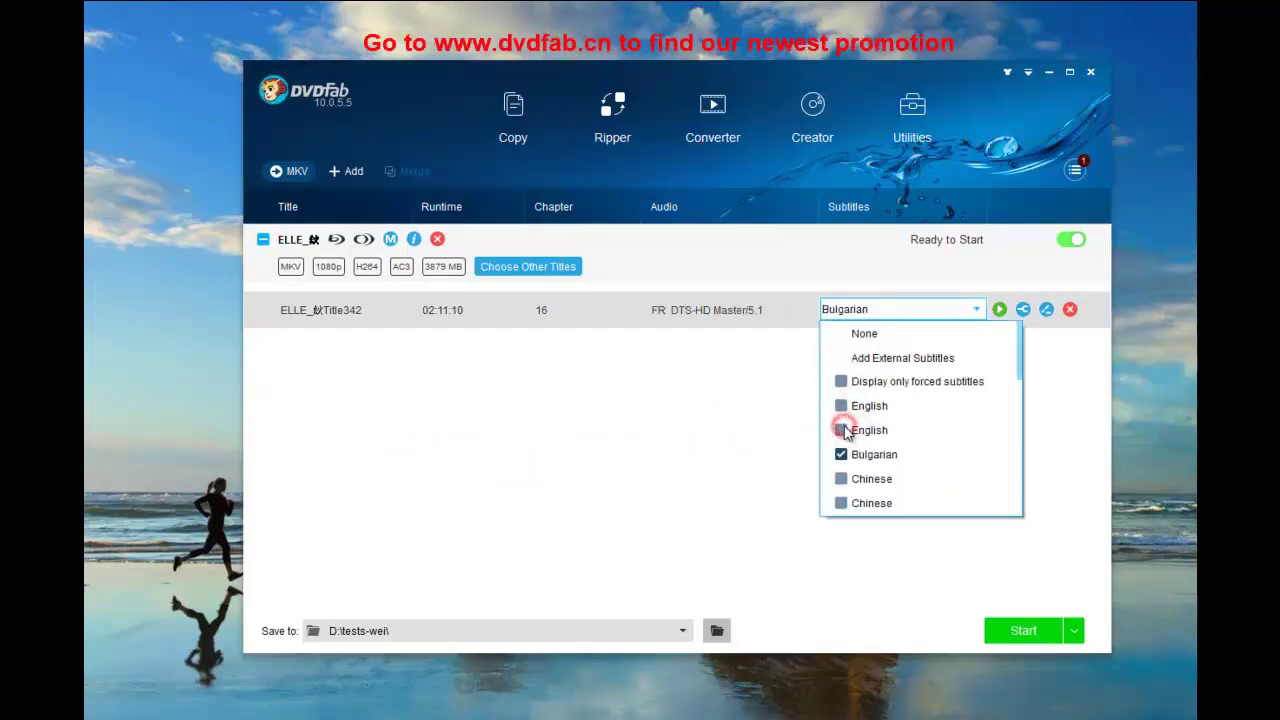
pyautogui.click(841, 430)
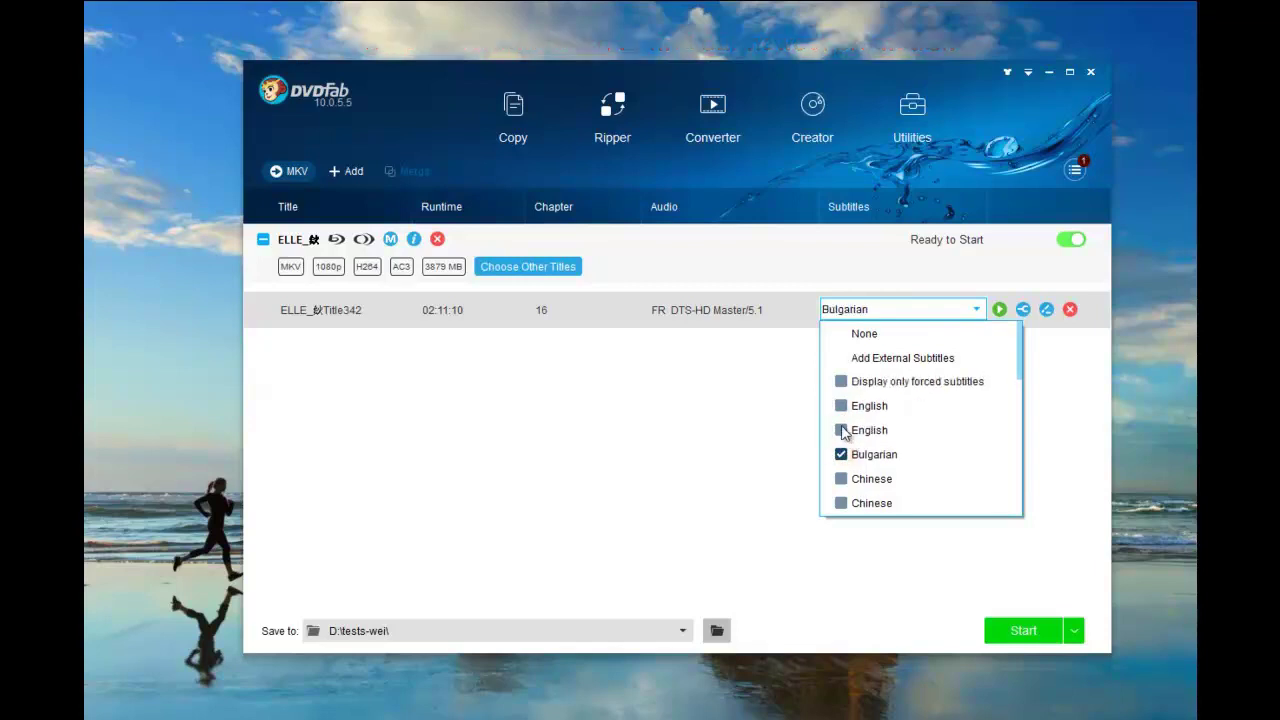
pyautogui.click(726, 438)
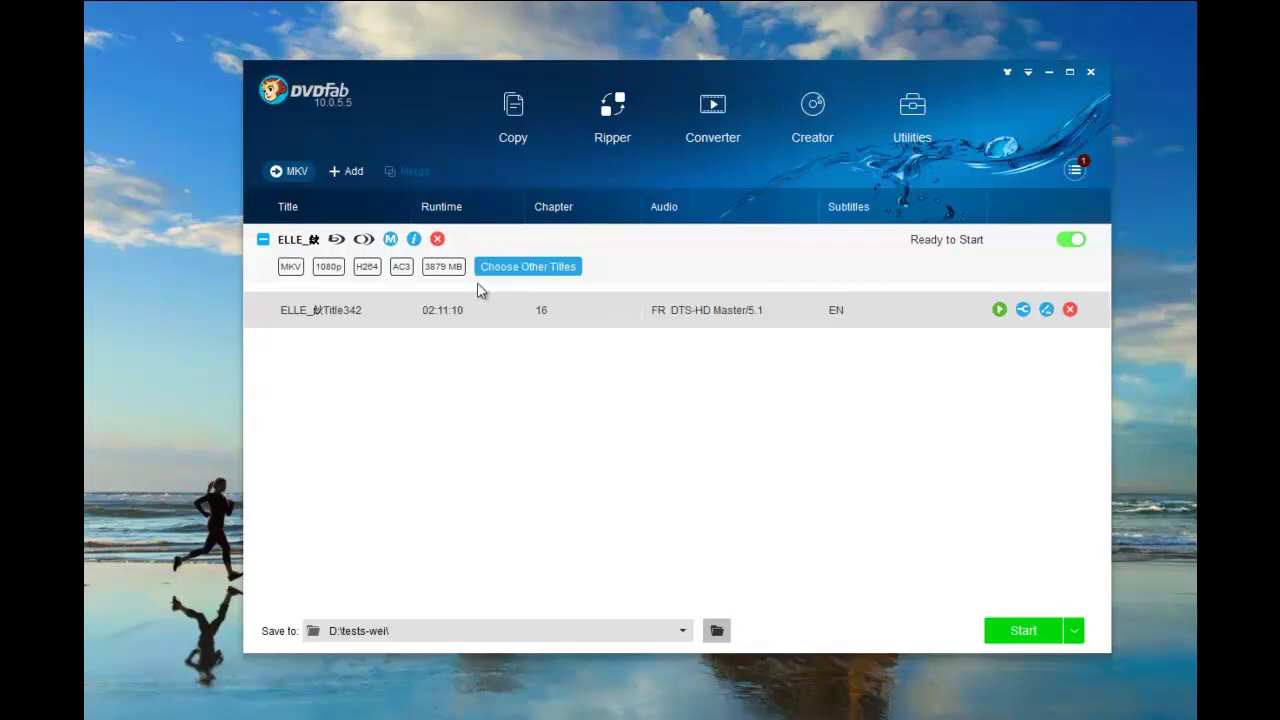
pyautogui.click(551, 270)
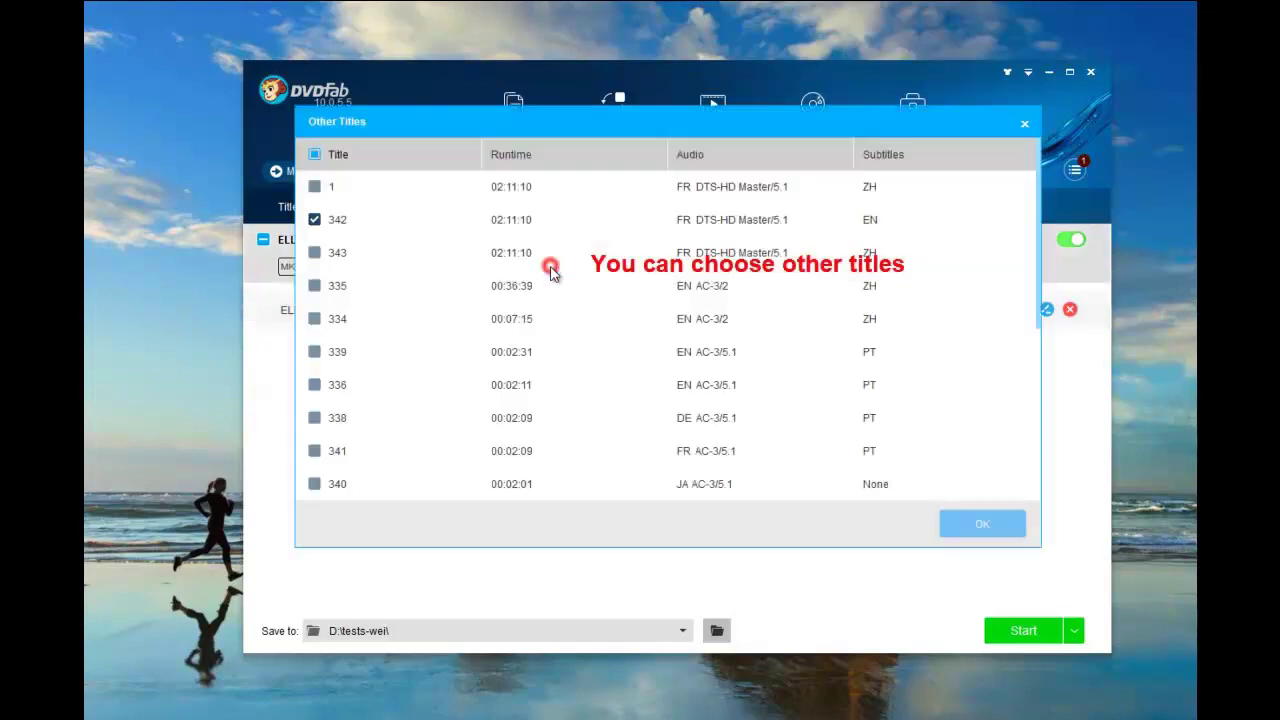
pyautogui.click(314, 252)
pyautogui.click(972, 520)
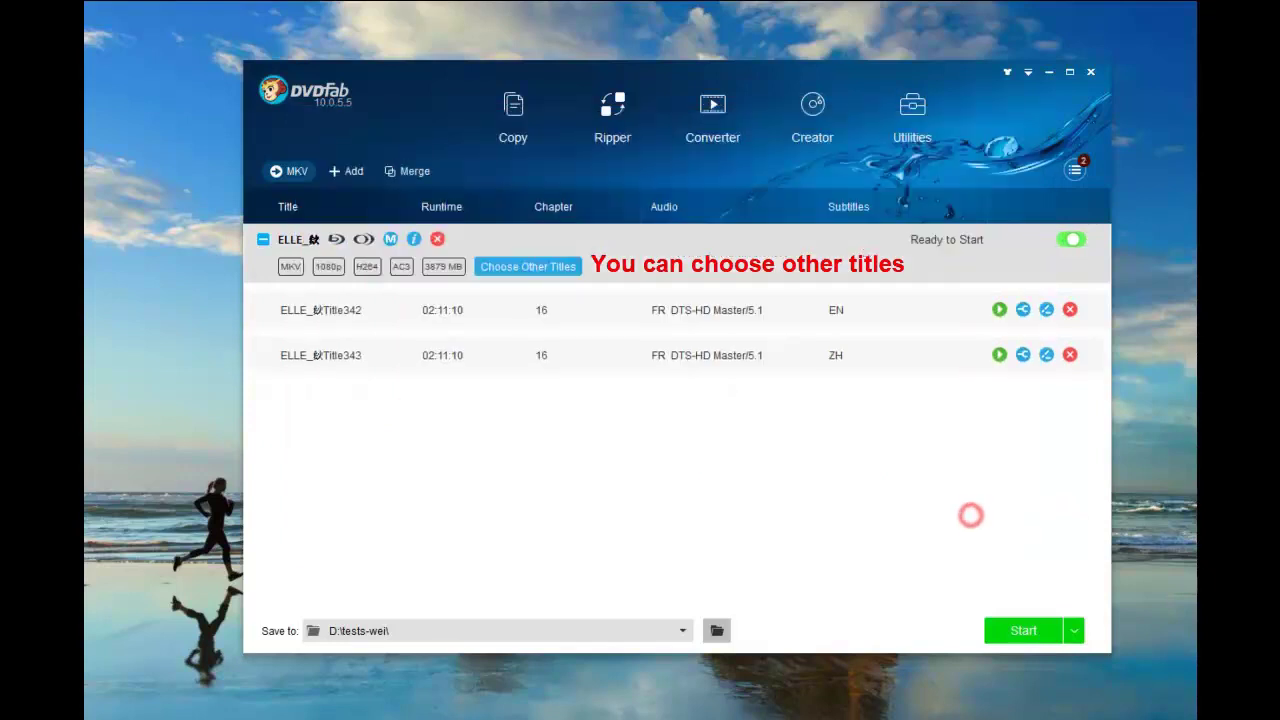
pyautogui.click(1069, 354)
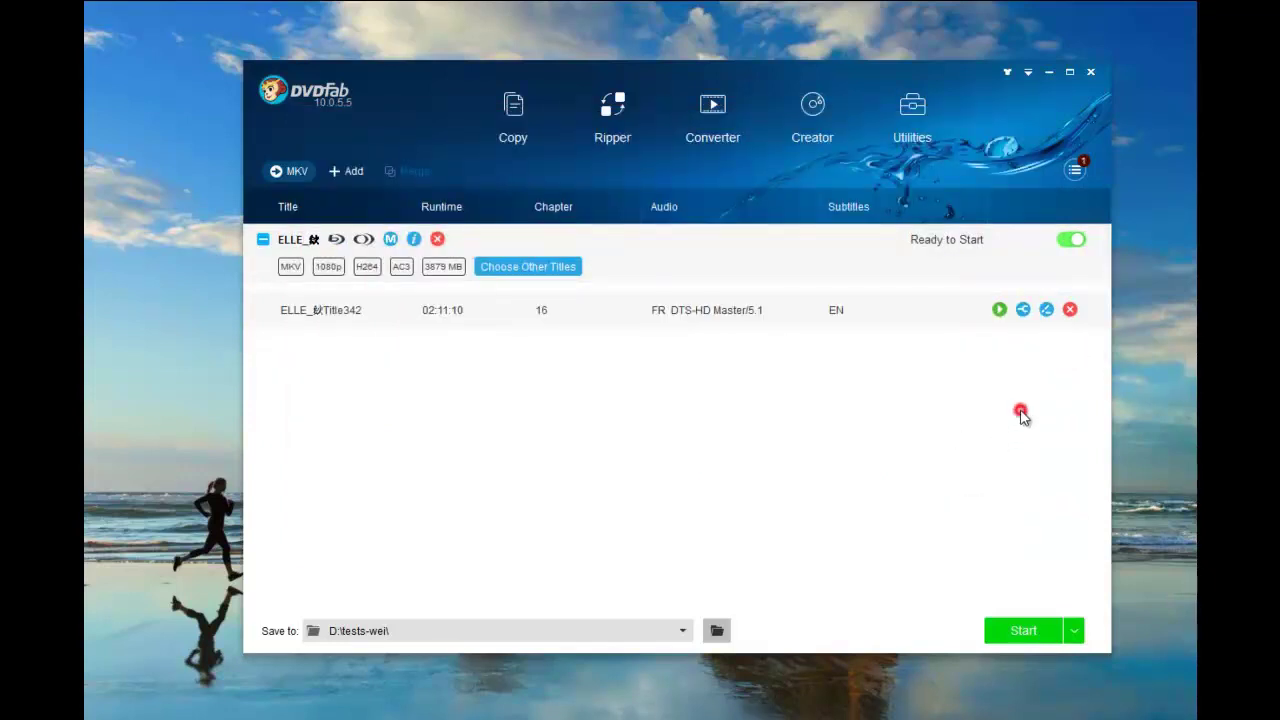
# In Advanced Settings, keep the H264 codec, 1920x800 resolution and current frame rate
pyautogui.click(1020, 310)
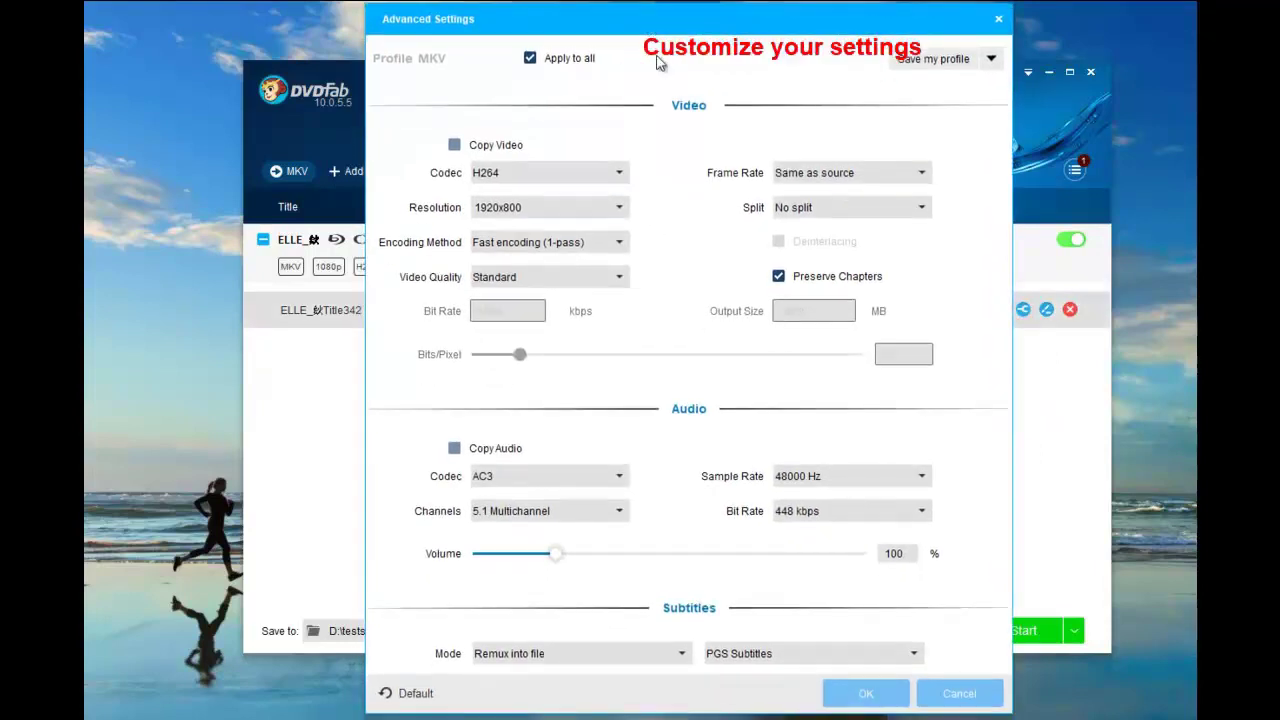
pyautogui.click(608, 172)
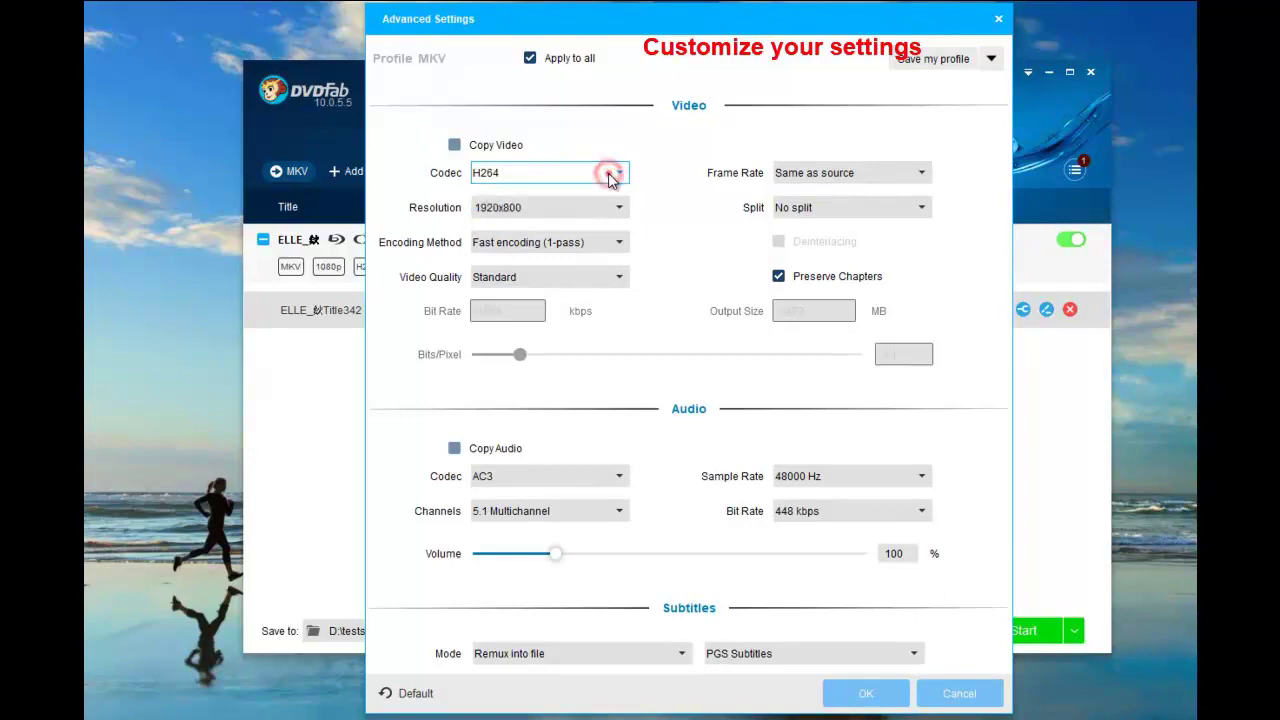
pyautogui.click(590, 207)
pyautogui.click(620, 207)
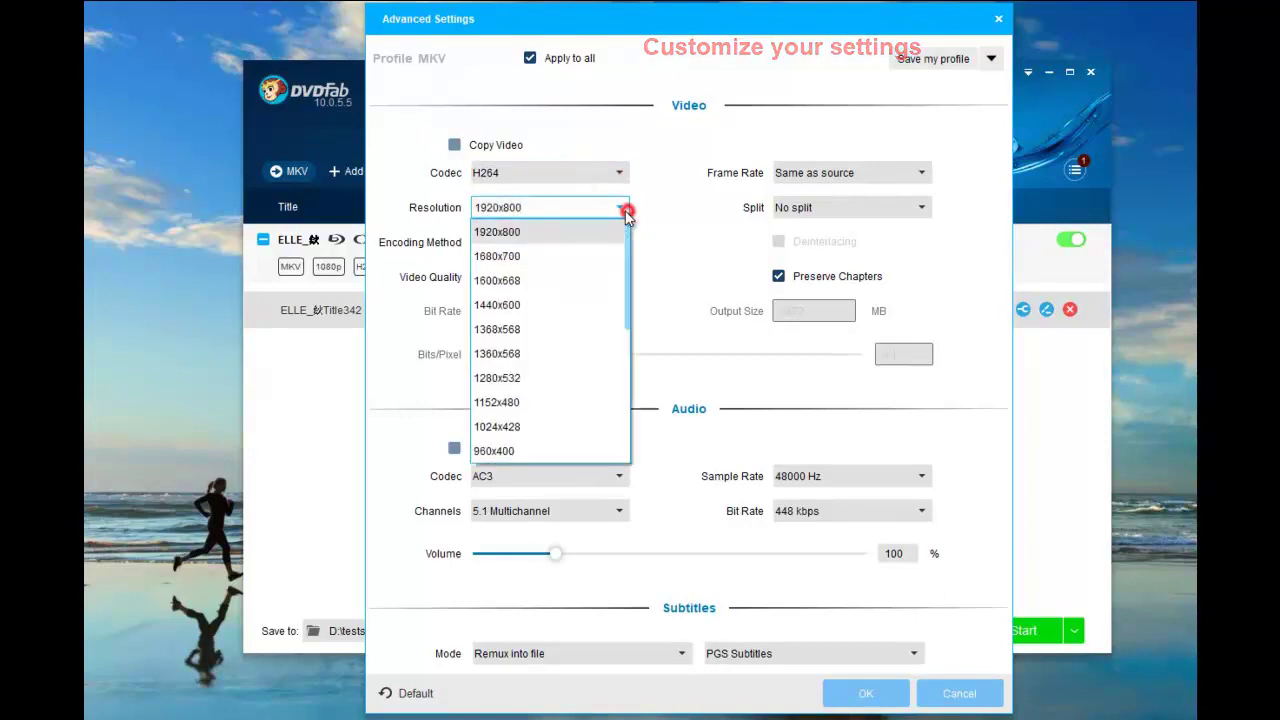
pyautogui.click(621, 207)
pyautogui.click(921, 172)
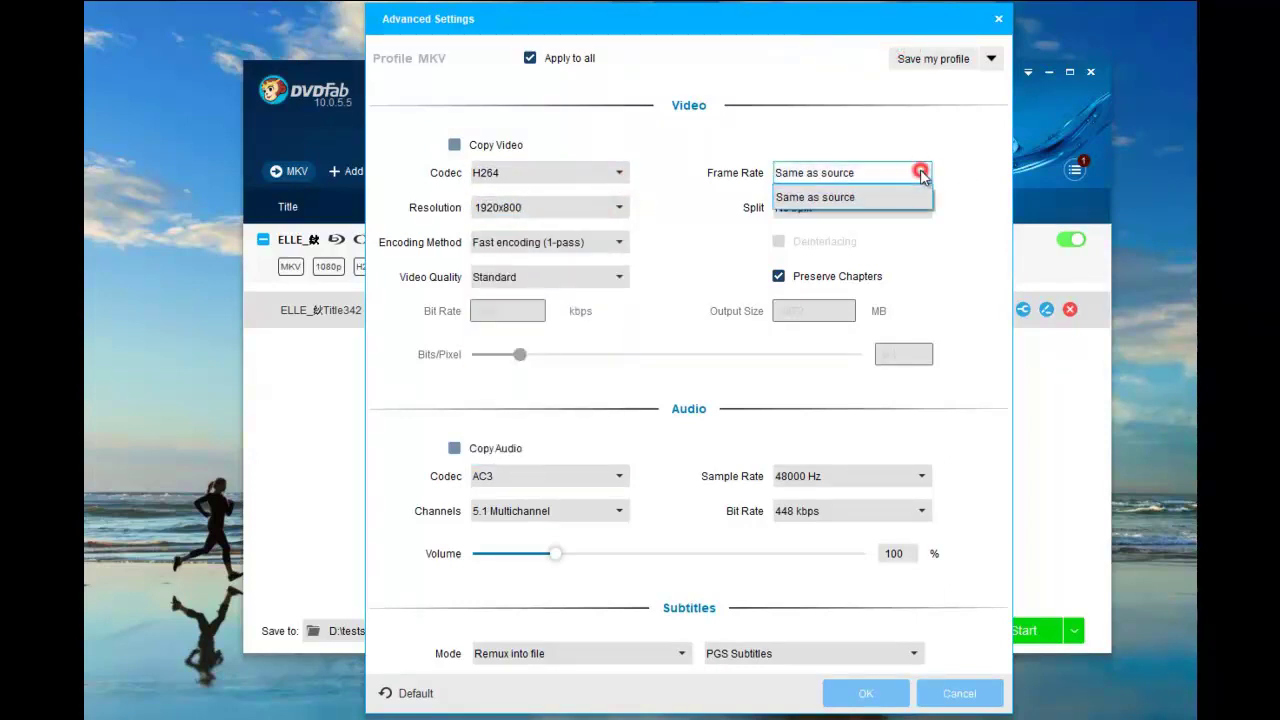
pyautogui.click(921, 172)
# Keep No split and AC3 audio at 48000 Hz, then accept the advanced settings
pyautogui.click(918, 207)
pyautogui.click(912, 224)
pyautogui.click(909, 211)
pyautogui.click(909, 209)
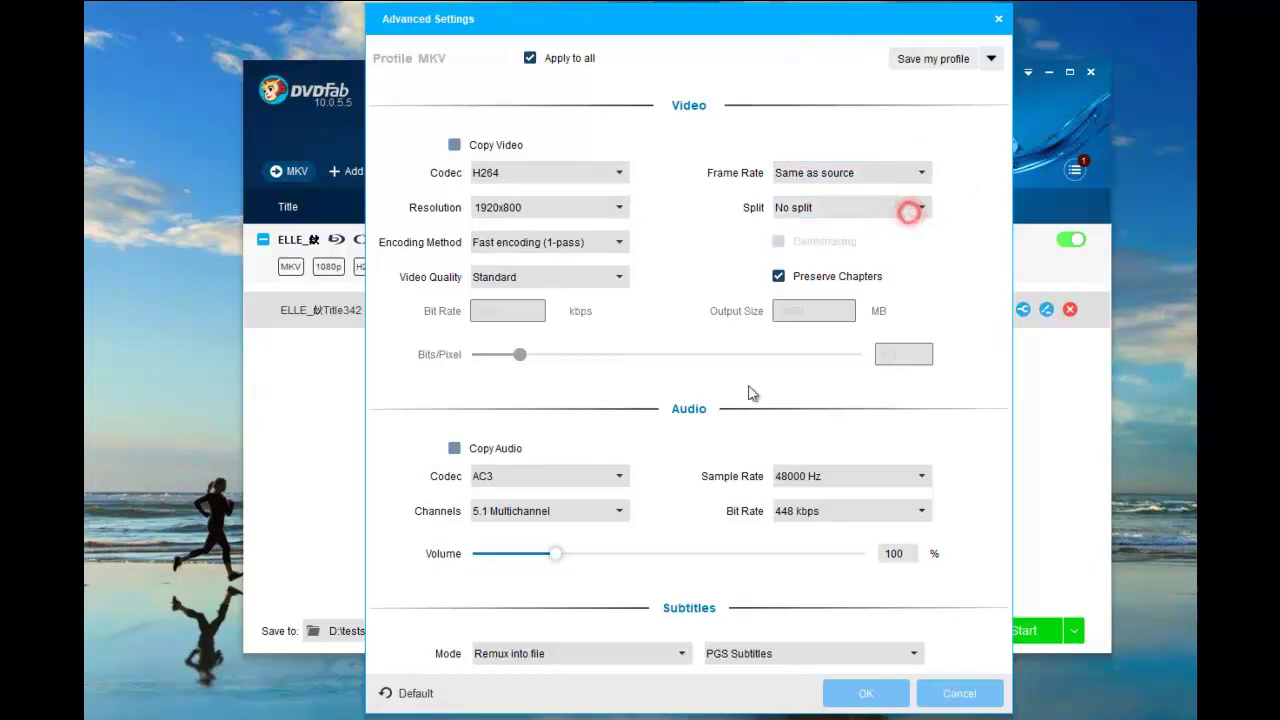
pyautogui.click(590, 474)
pyautogui.click(587, 468)
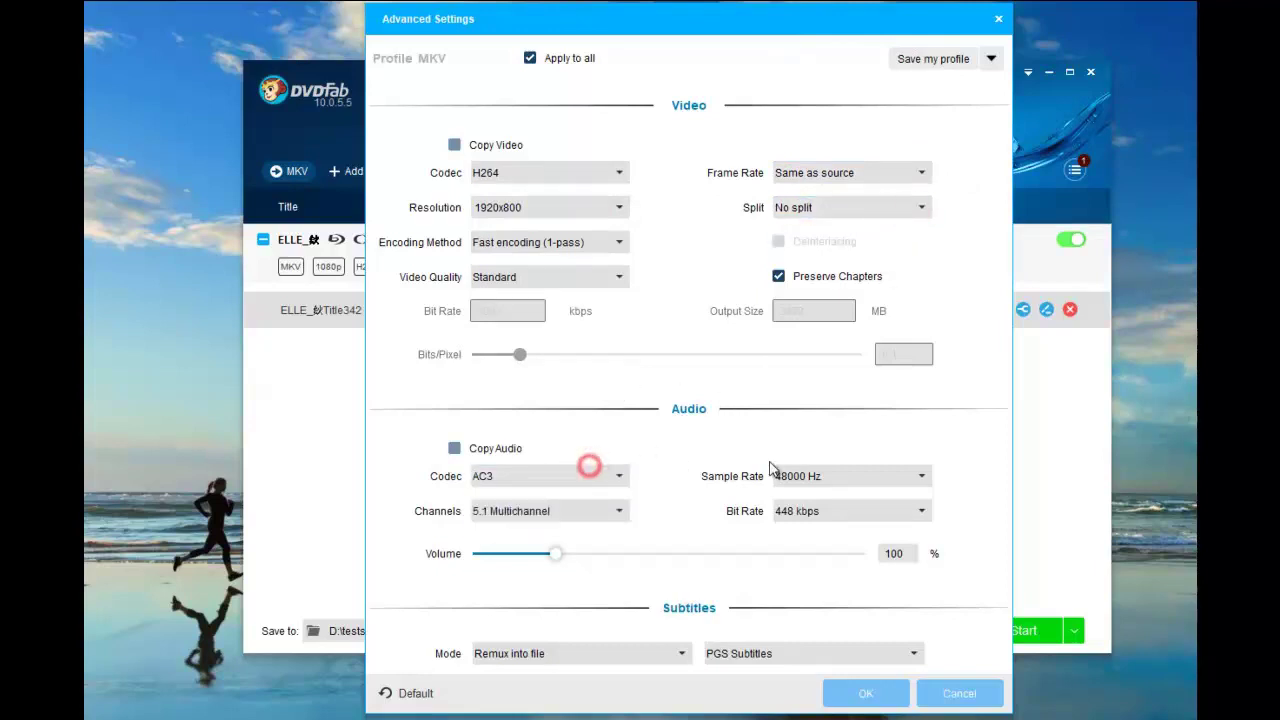
pyautogui.click(797, 474)
pyautogui.click(797, 469)
pyautogui.click(851, 688)
pyautogui.click(942, 541)
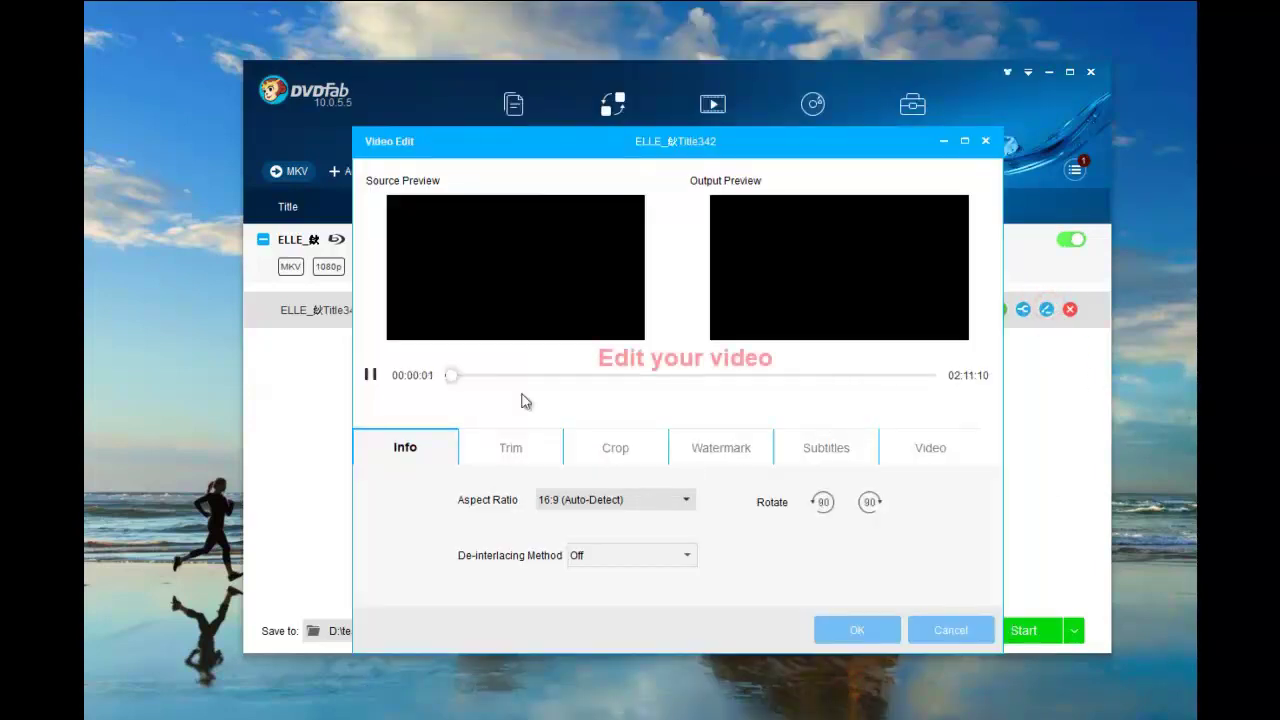
pyautogui.moveTo(455, 376); pyautogui.dragTo(500, 386)
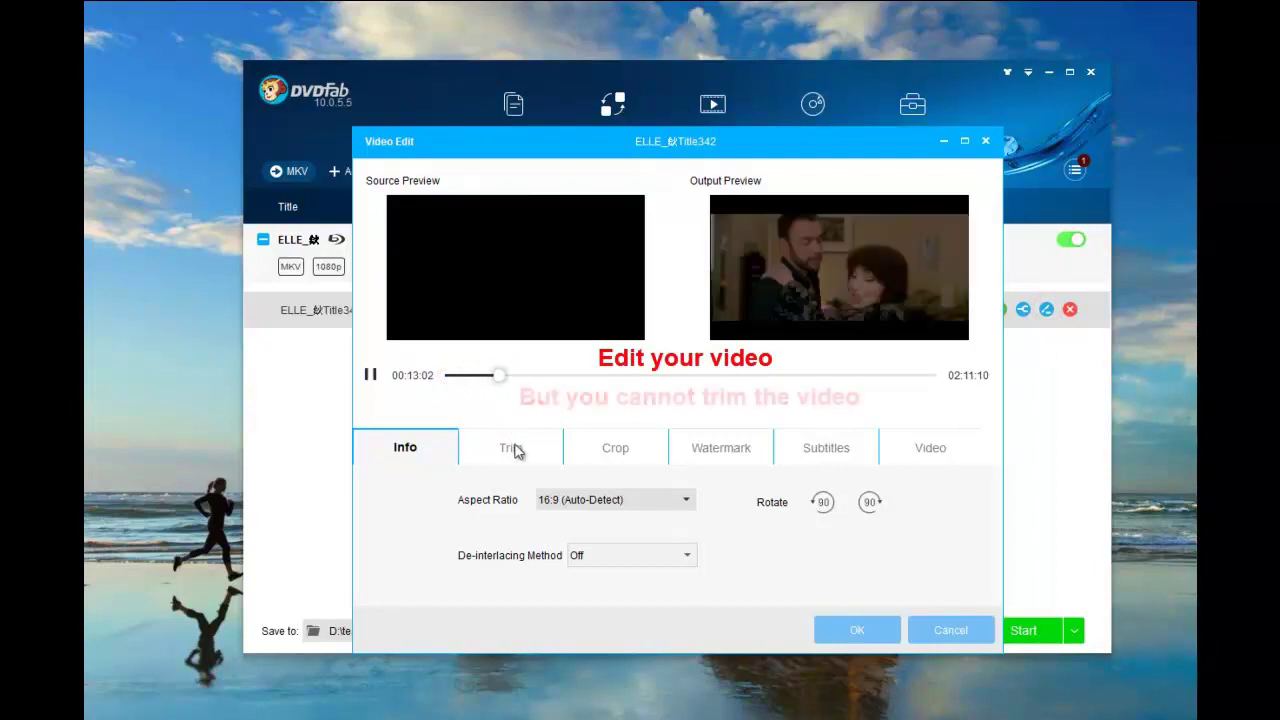
pyautogui.click(512, 453)
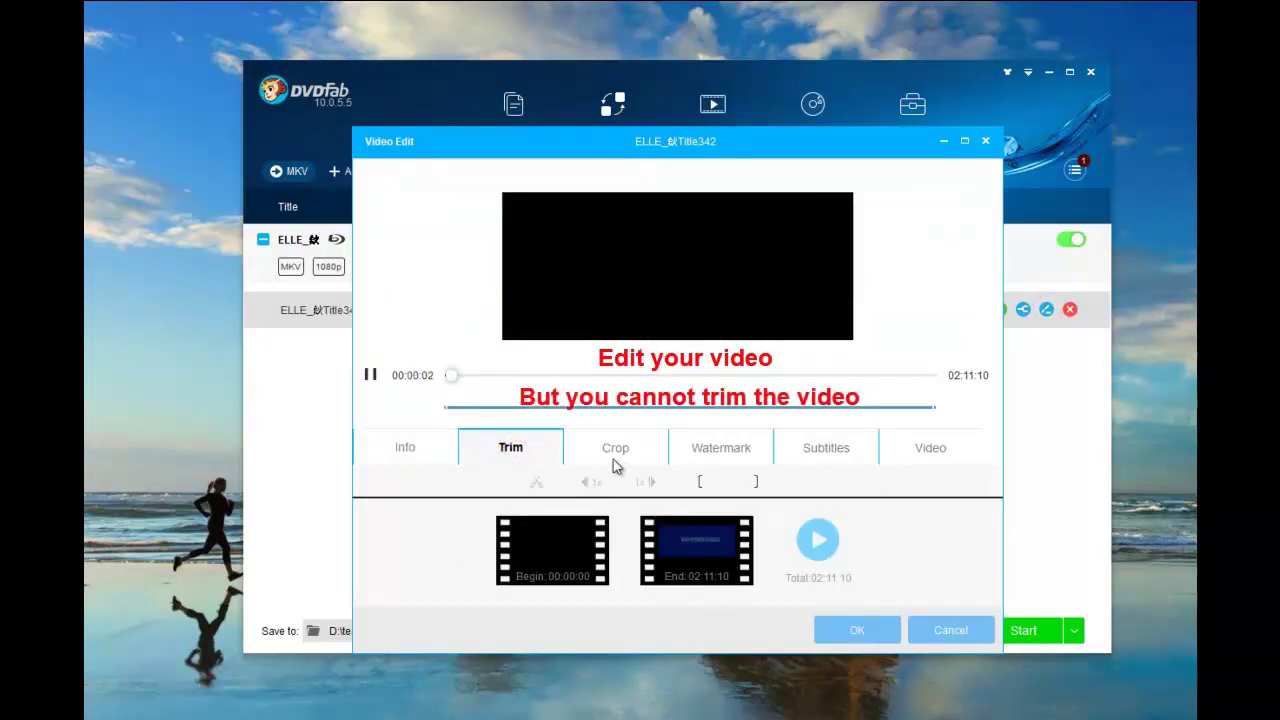
pyautogui.click(616, 450)
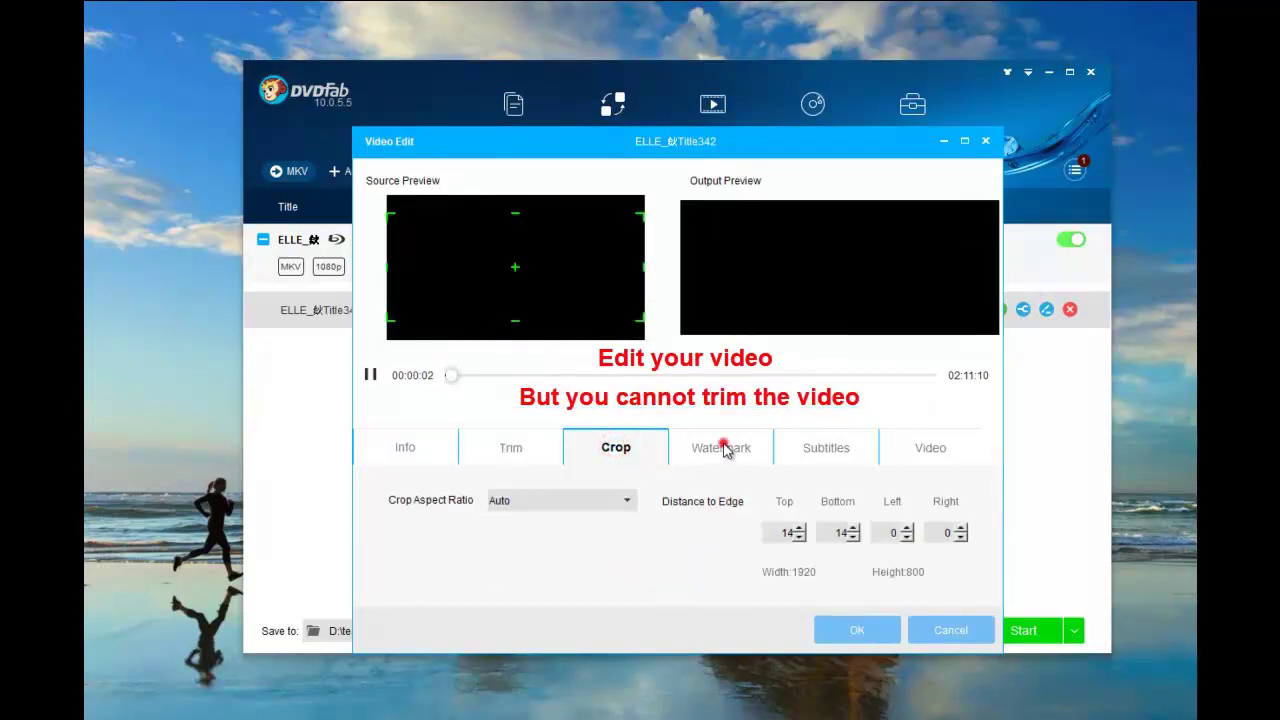
pyautogui.click(725, 449)
pyautogui.click(830, 450)
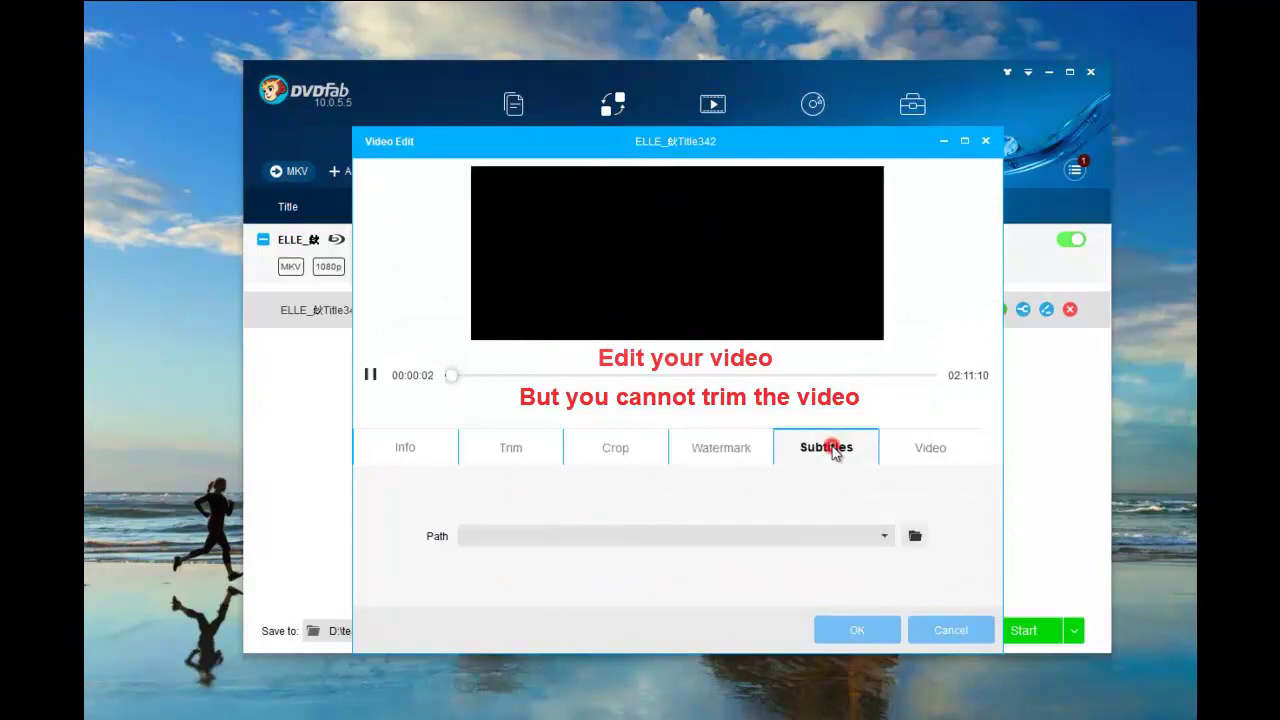
pyautogui.click(933, 450)
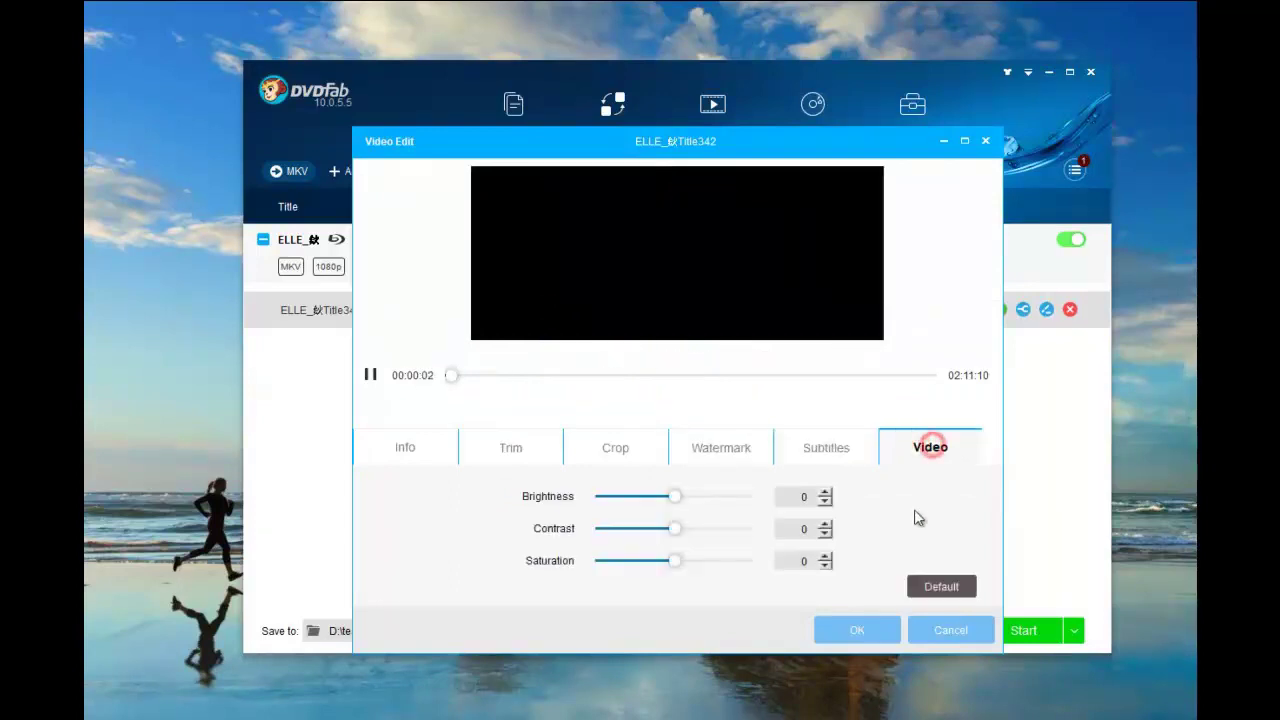
pyautogui.click(857, 631)
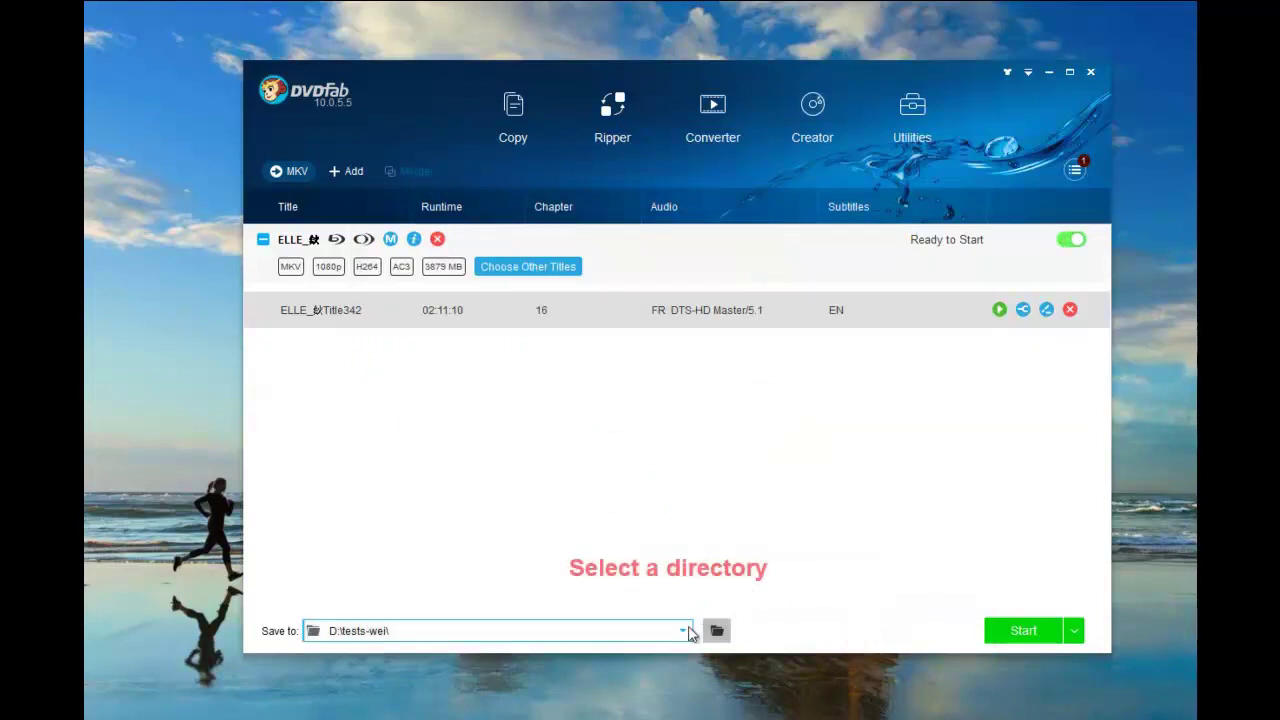
# Save to D:\tests-wei\ and start ripping to MKV, dismissing the mobile app notice
pyautogui.click(684, 631)
pyautogui.click(522, 683)
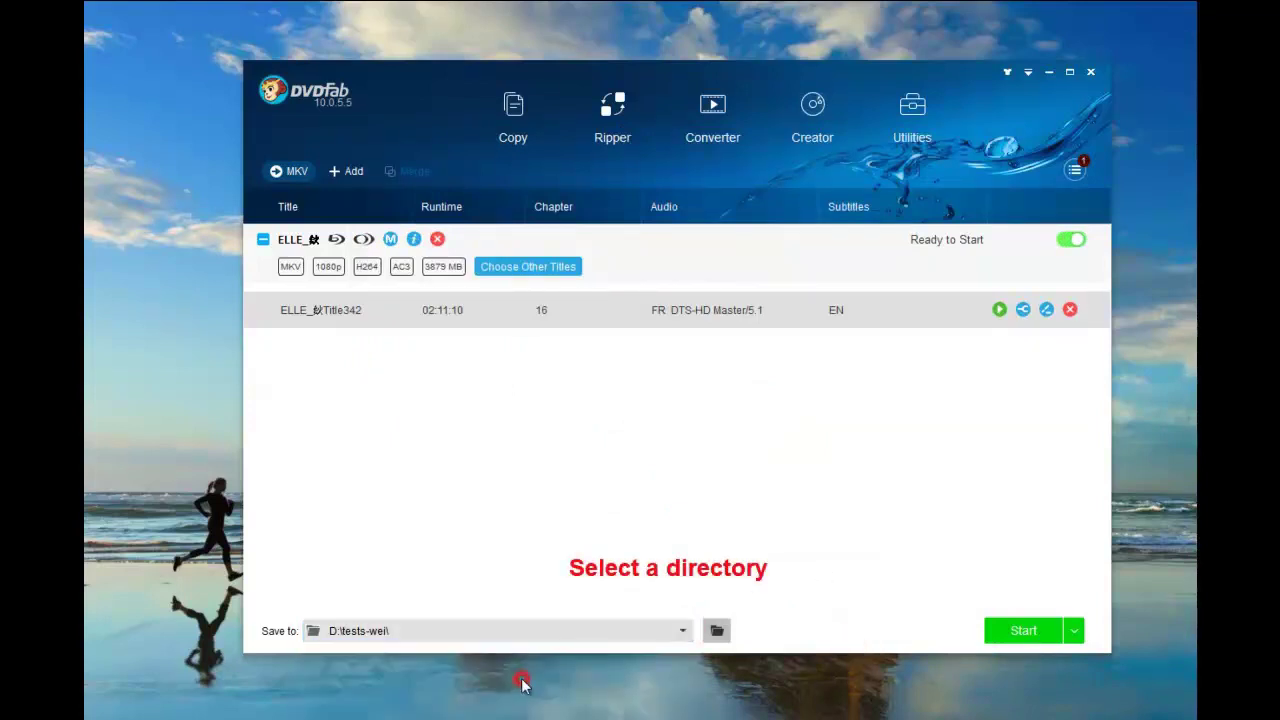
pyautogui.click(1035, 632)
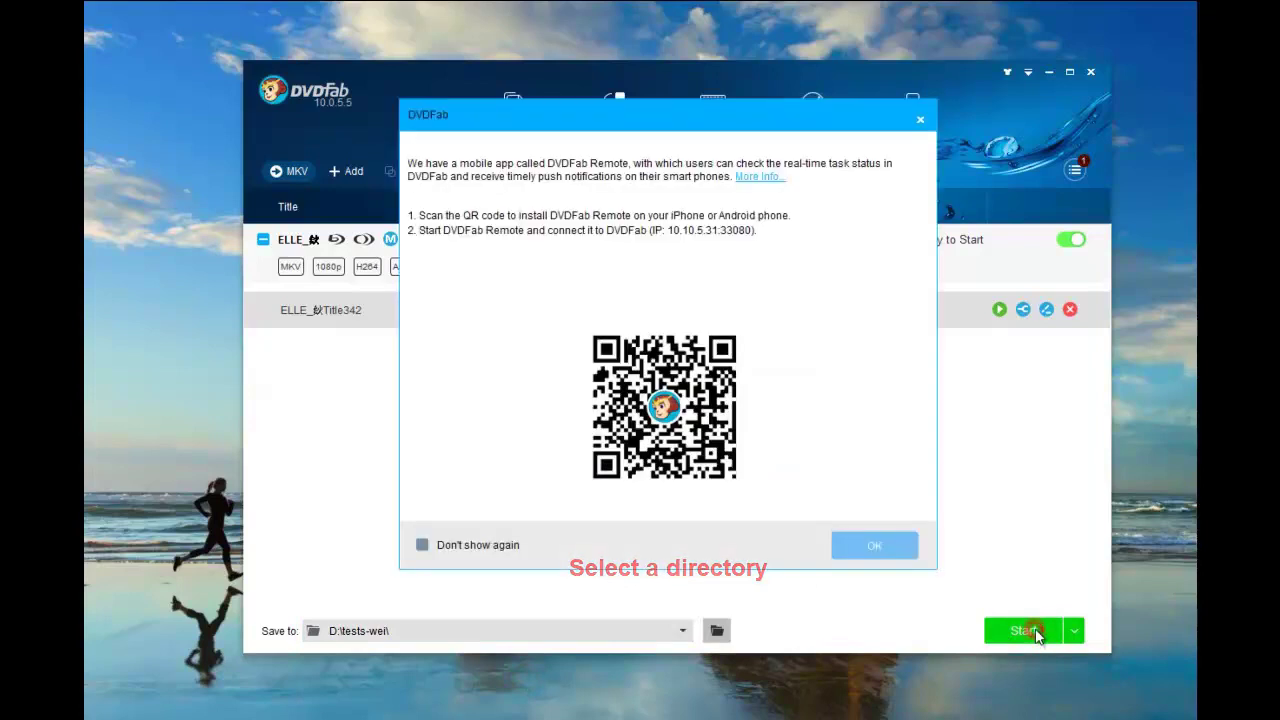
pyautogui.click(872, 546)
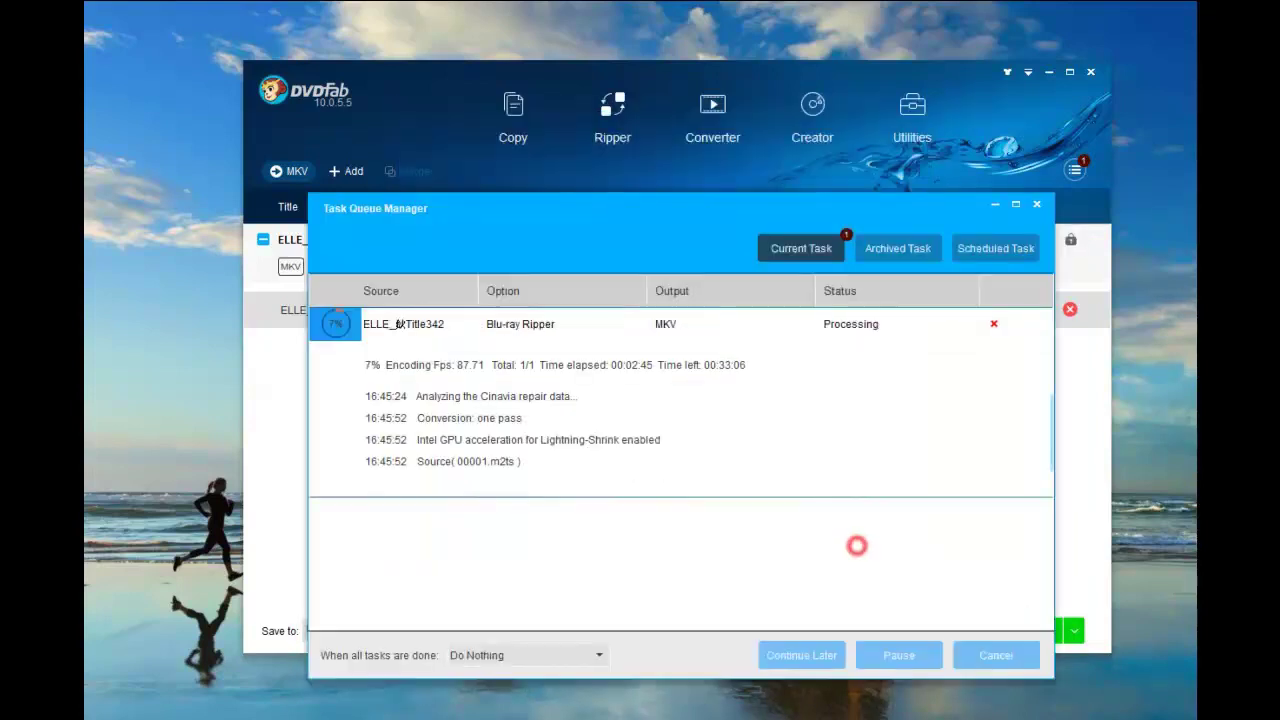
# After the rip succeeds, view the 3.76 GB output file in its folder, then close it
pyautogui.moveTo(296, 717)
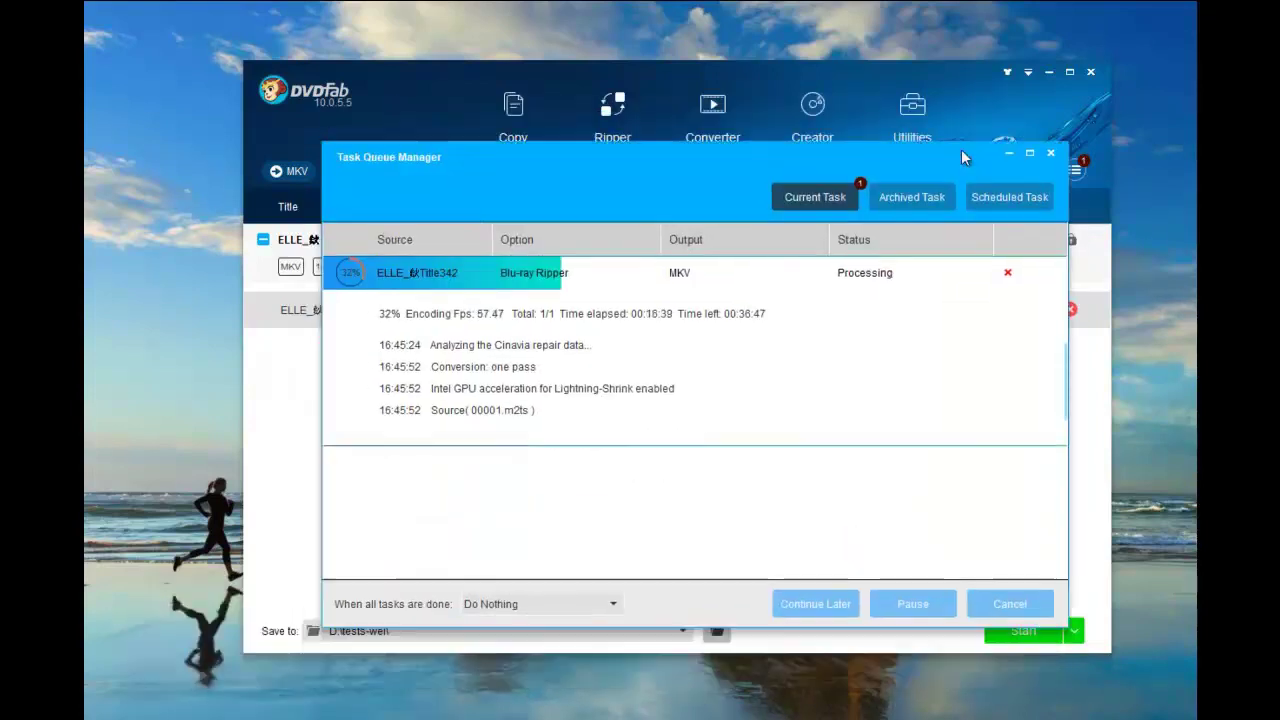
pyautogui.moveTo(961, 149); pyautogui.dragTo(953, 162)
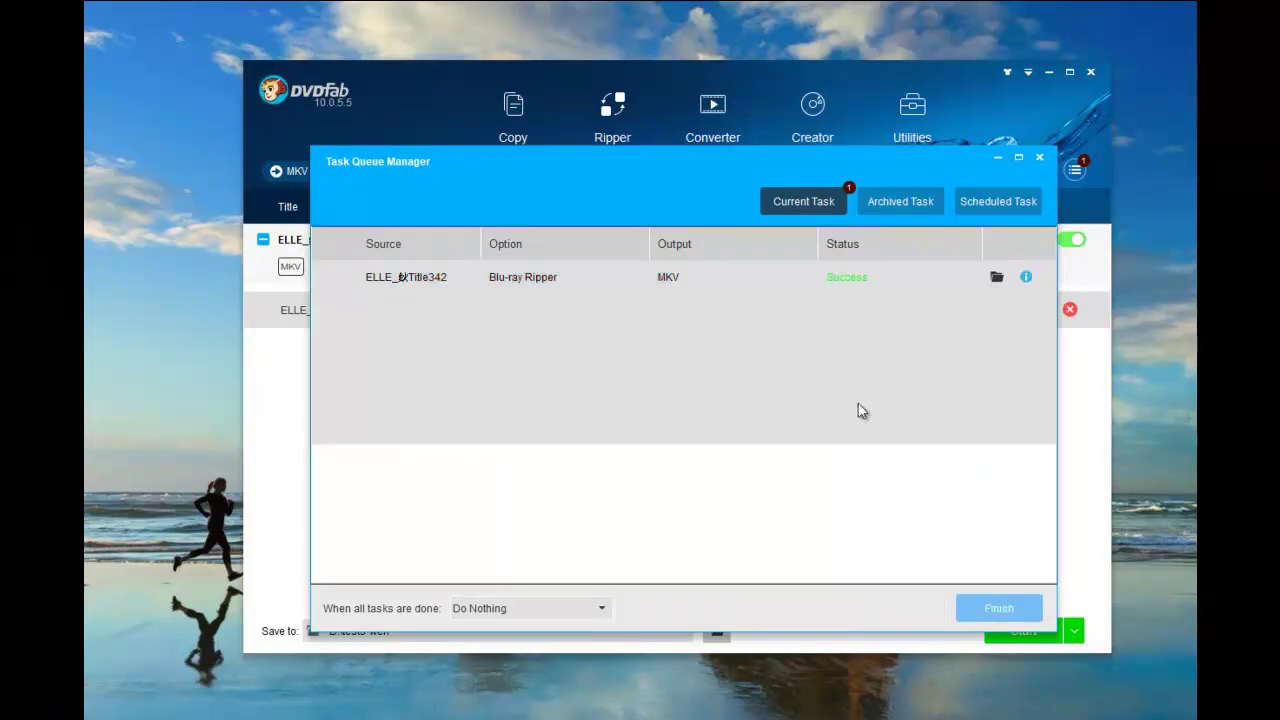
pyautogui.click(996, 277)
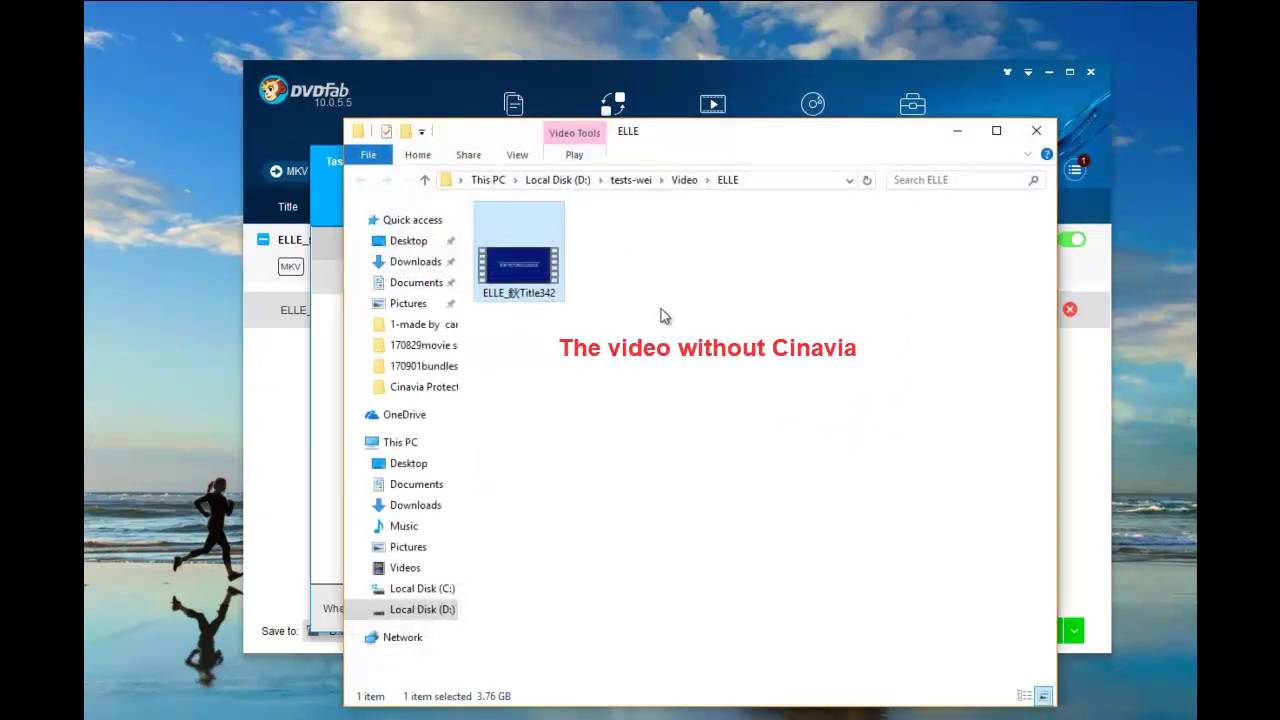
pyautogui.click(1036, 131)
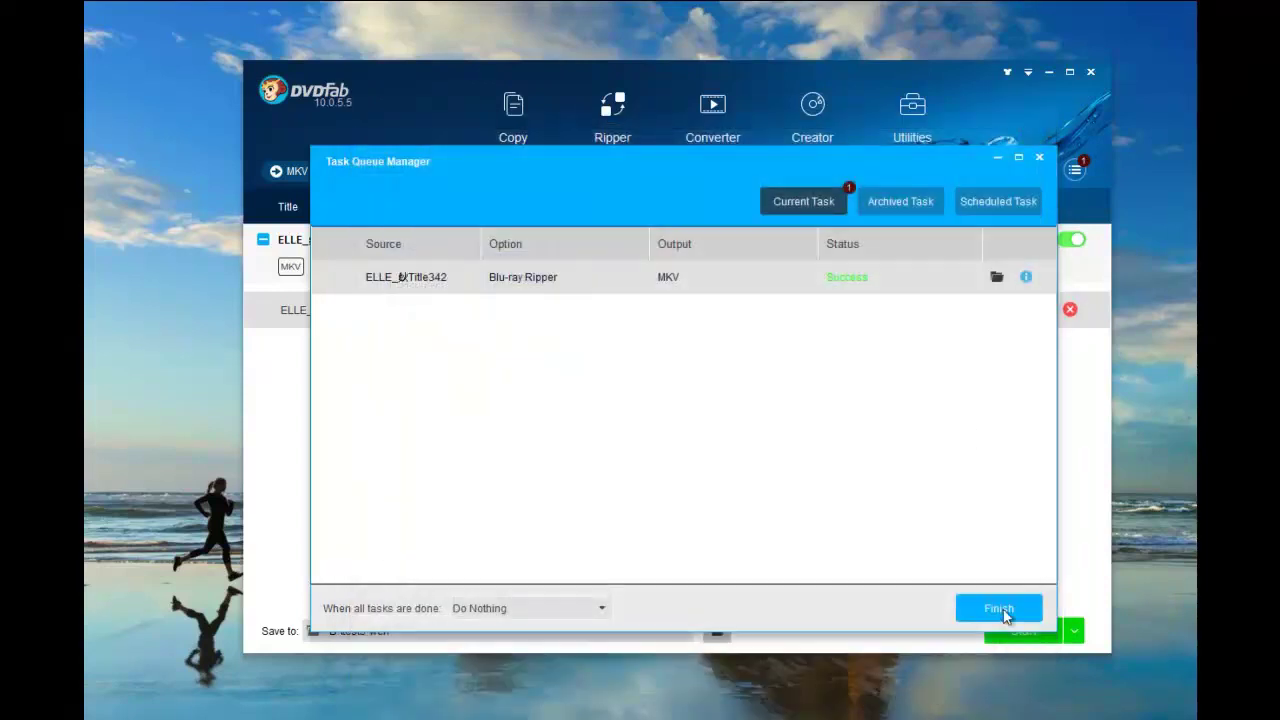
# Clear the finished task, close the Task Queue Manager, and confirm exiting DVDFab
pyautogui.click(1000, 609)
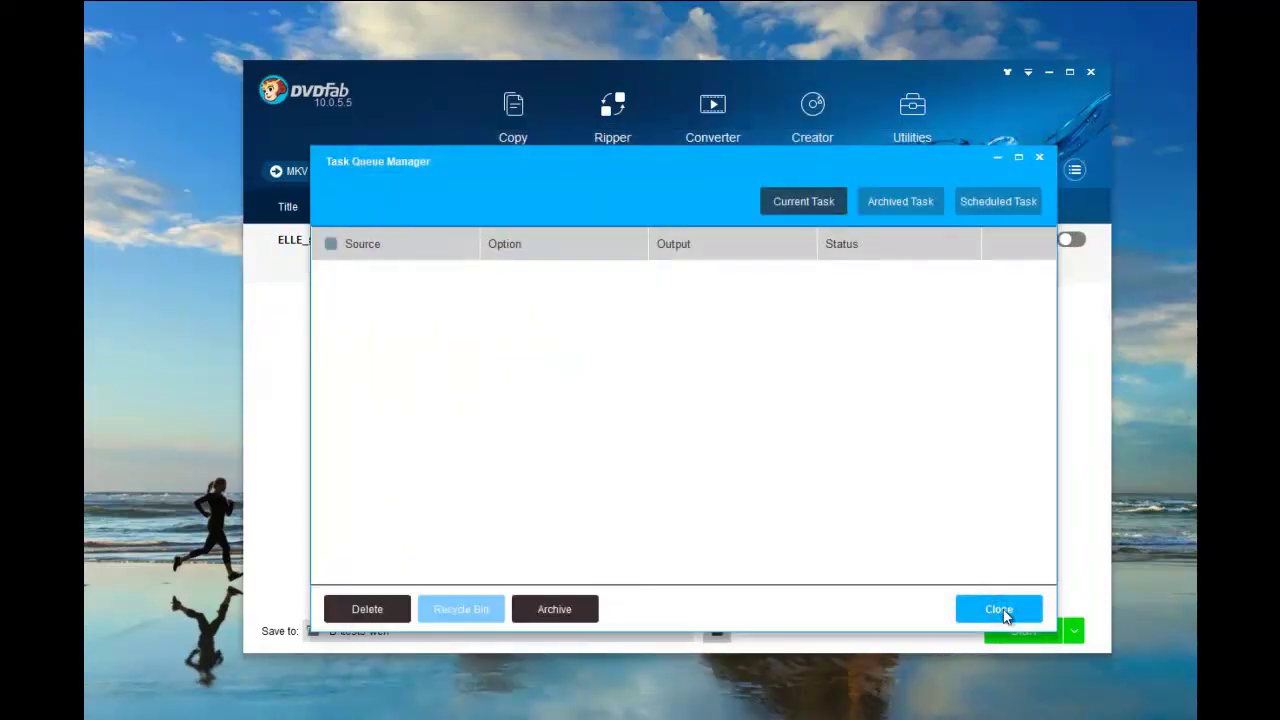
pyautogui.click(1000, 609)
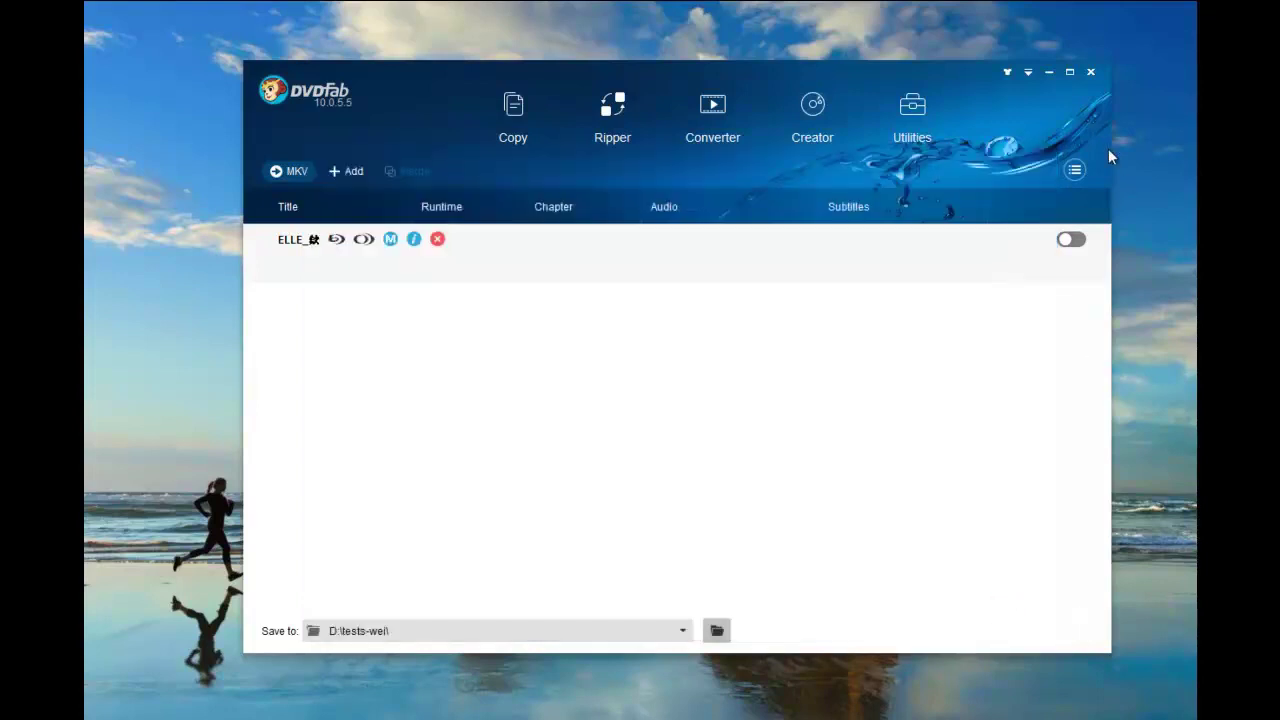
pyautogui.click(1090, 73)
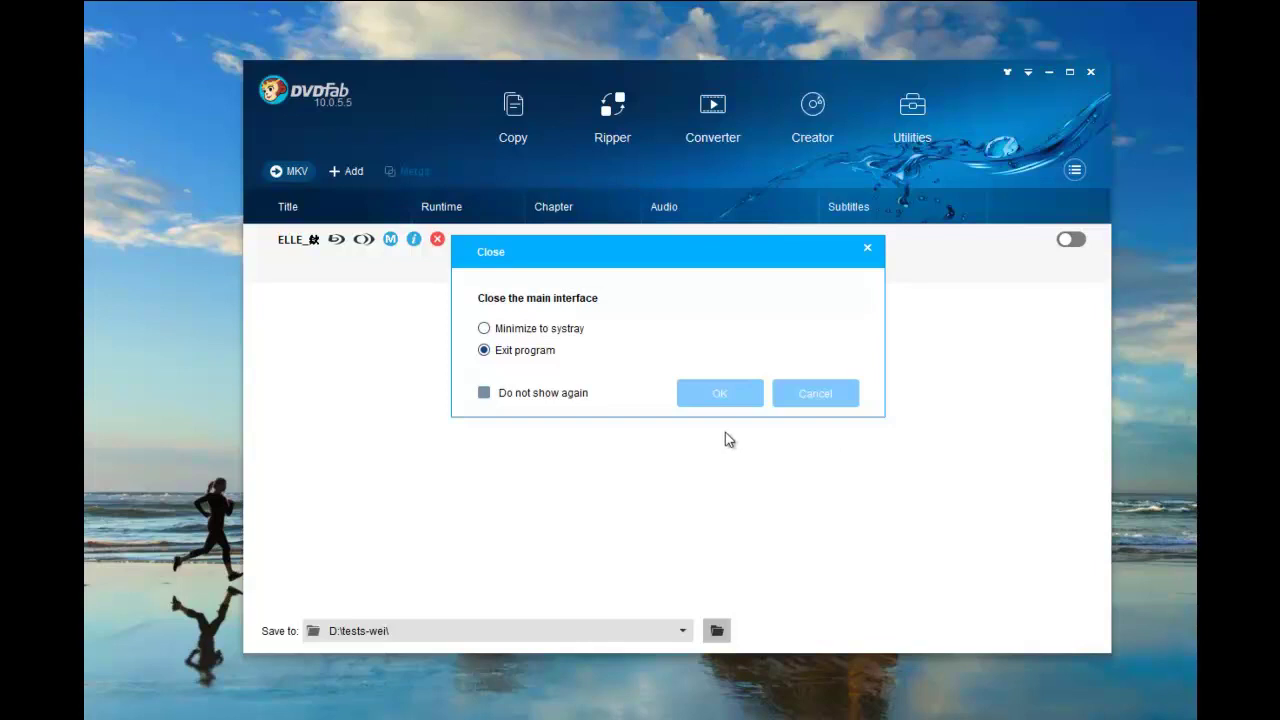
pyautogui.click(722, 393)
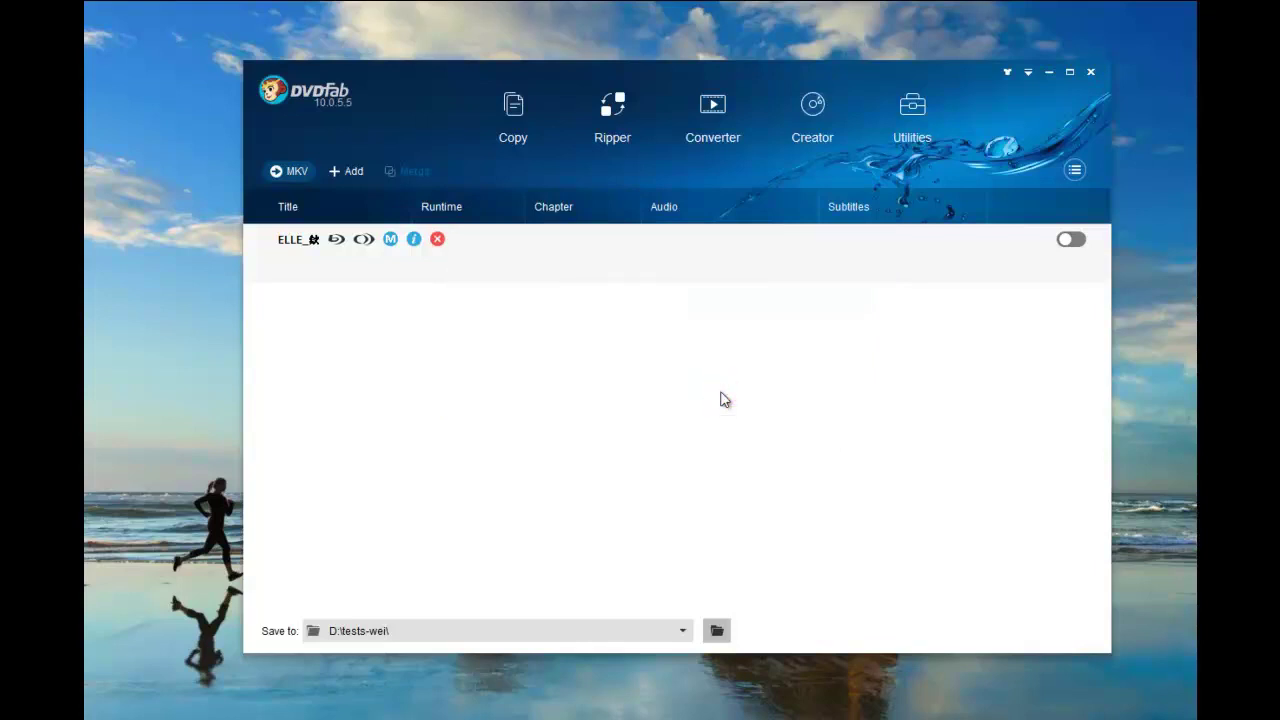